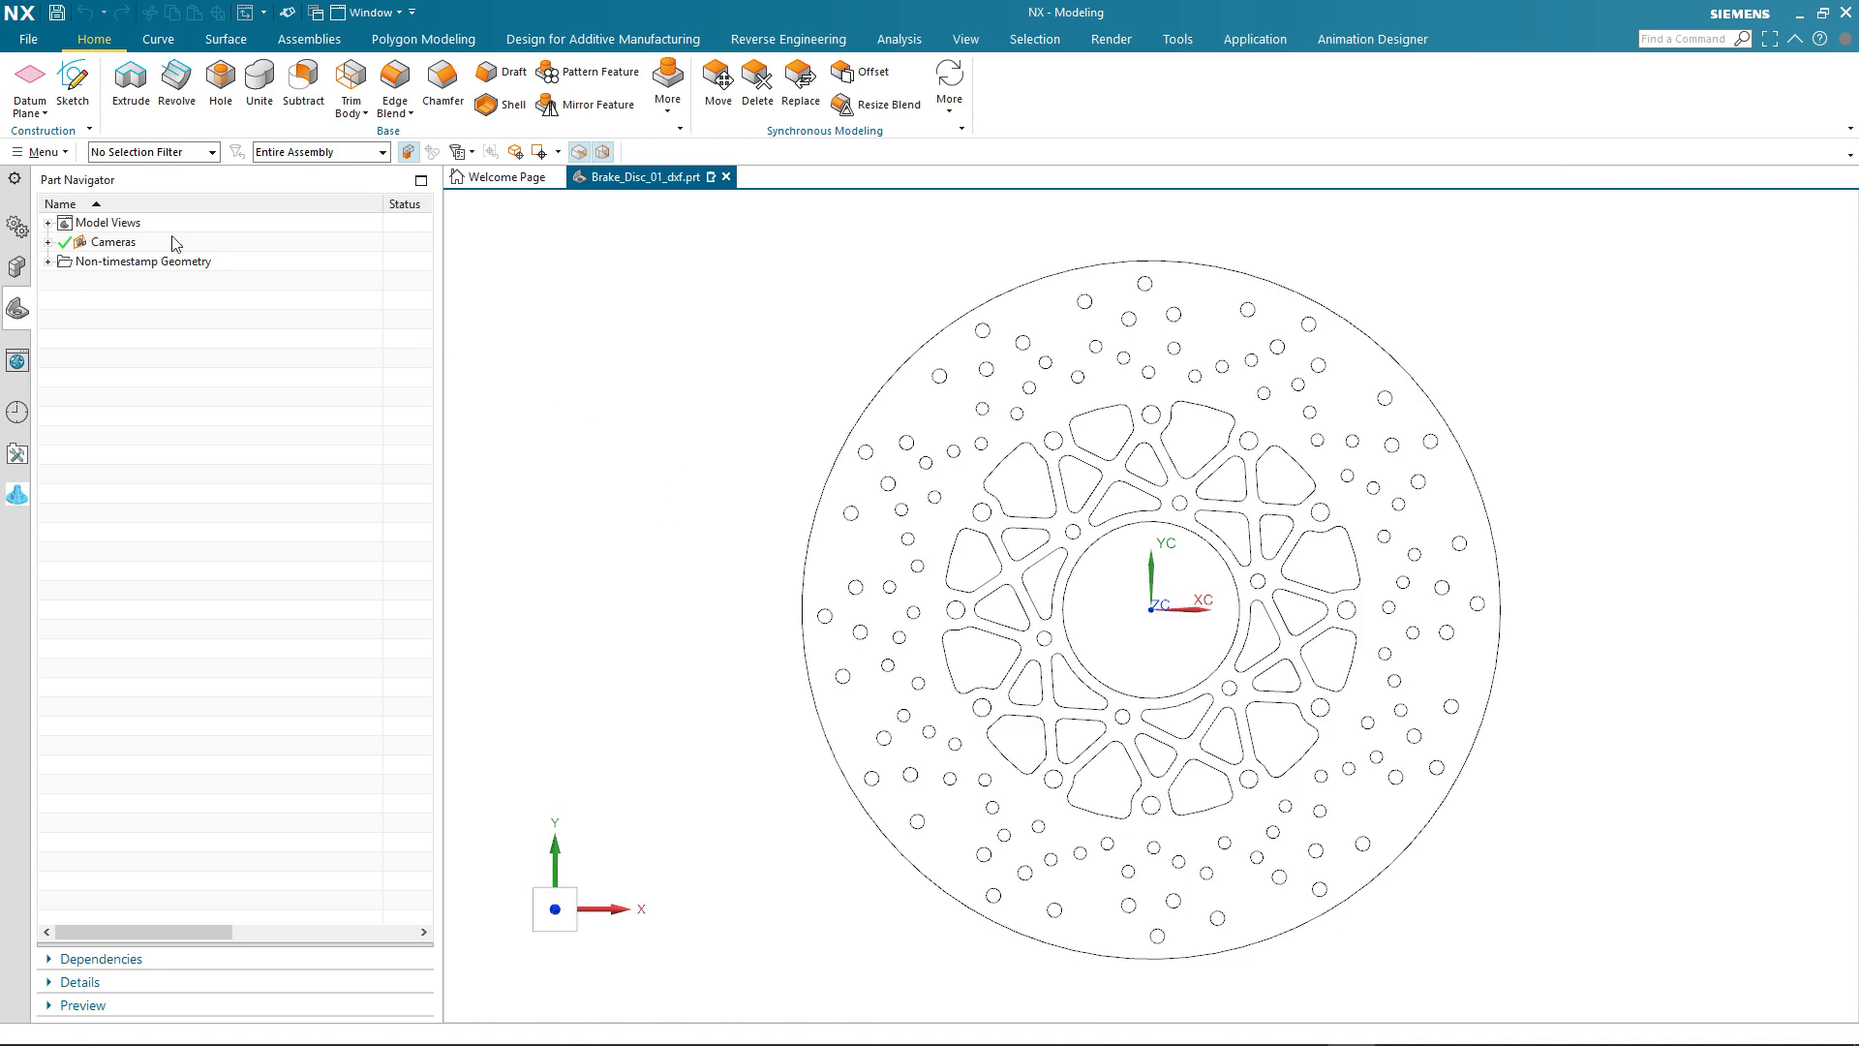
Create a sketch on the inferred XY plane and add all the imported brake disc curves to it.
left_click(73, 83)
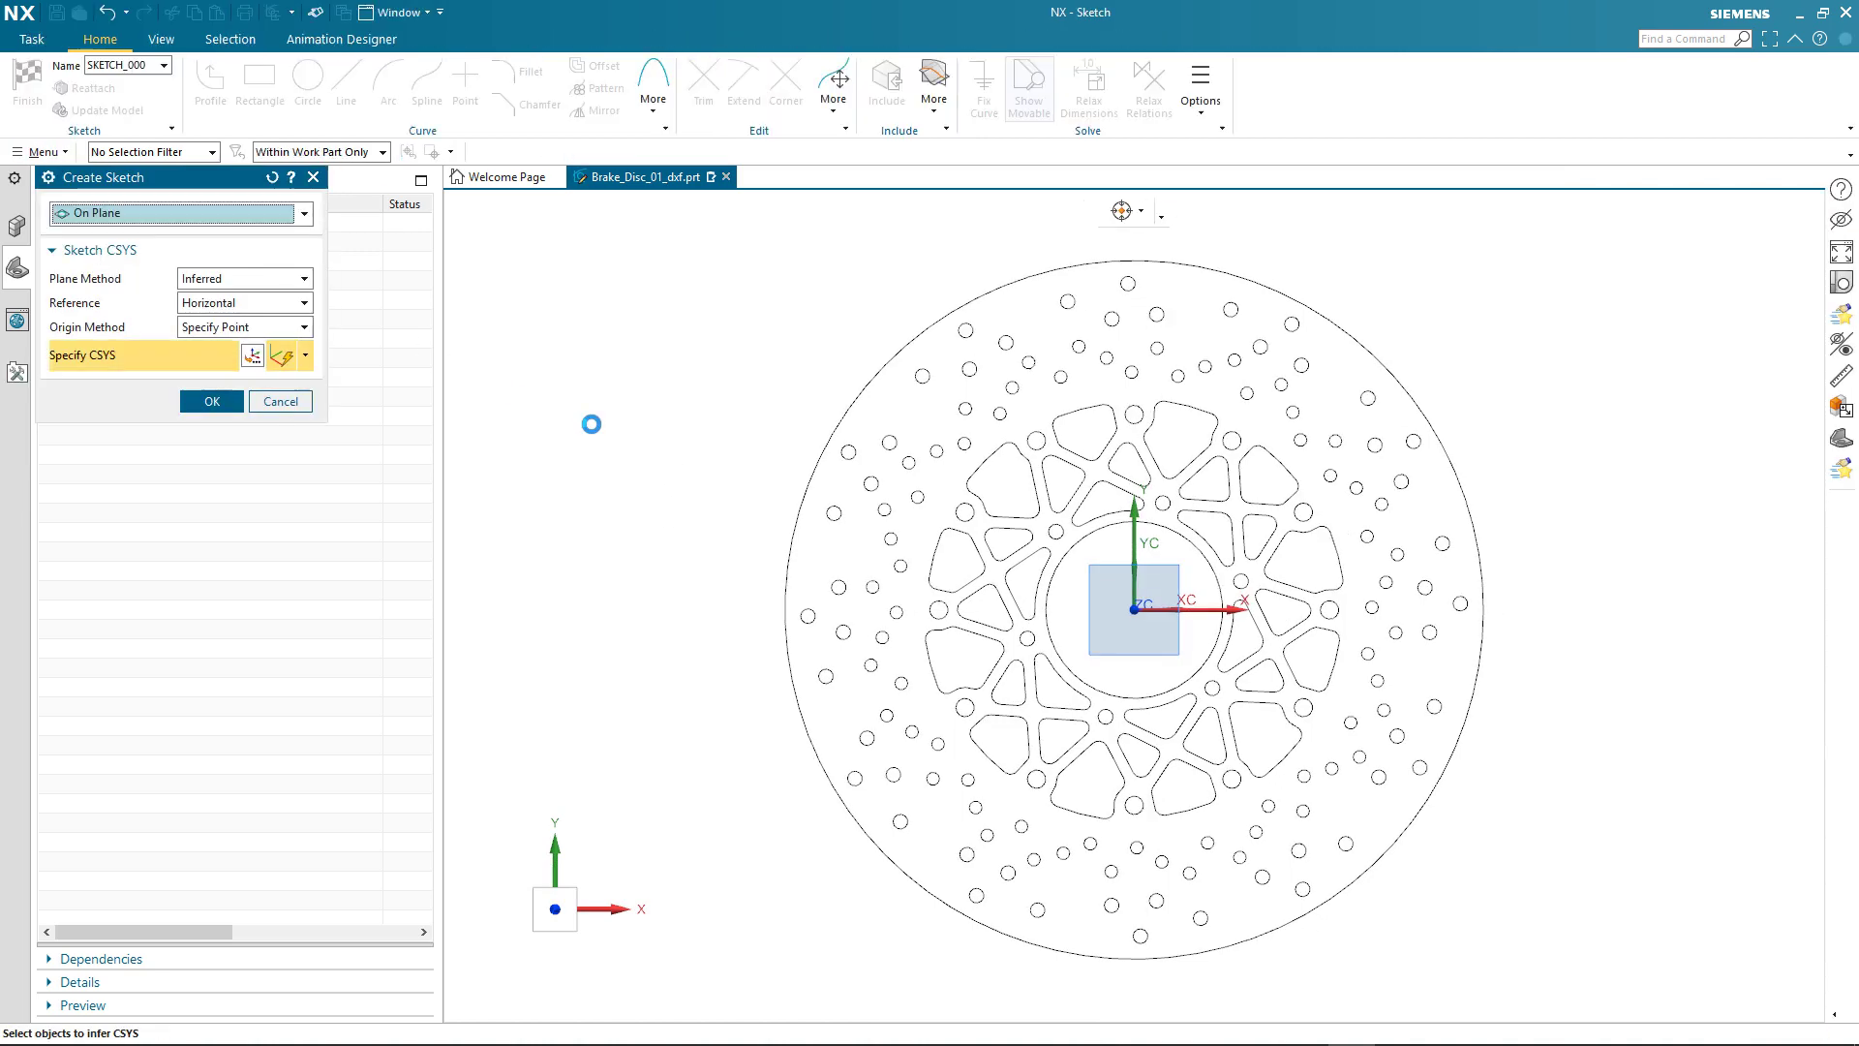
middle_click(591, 424)
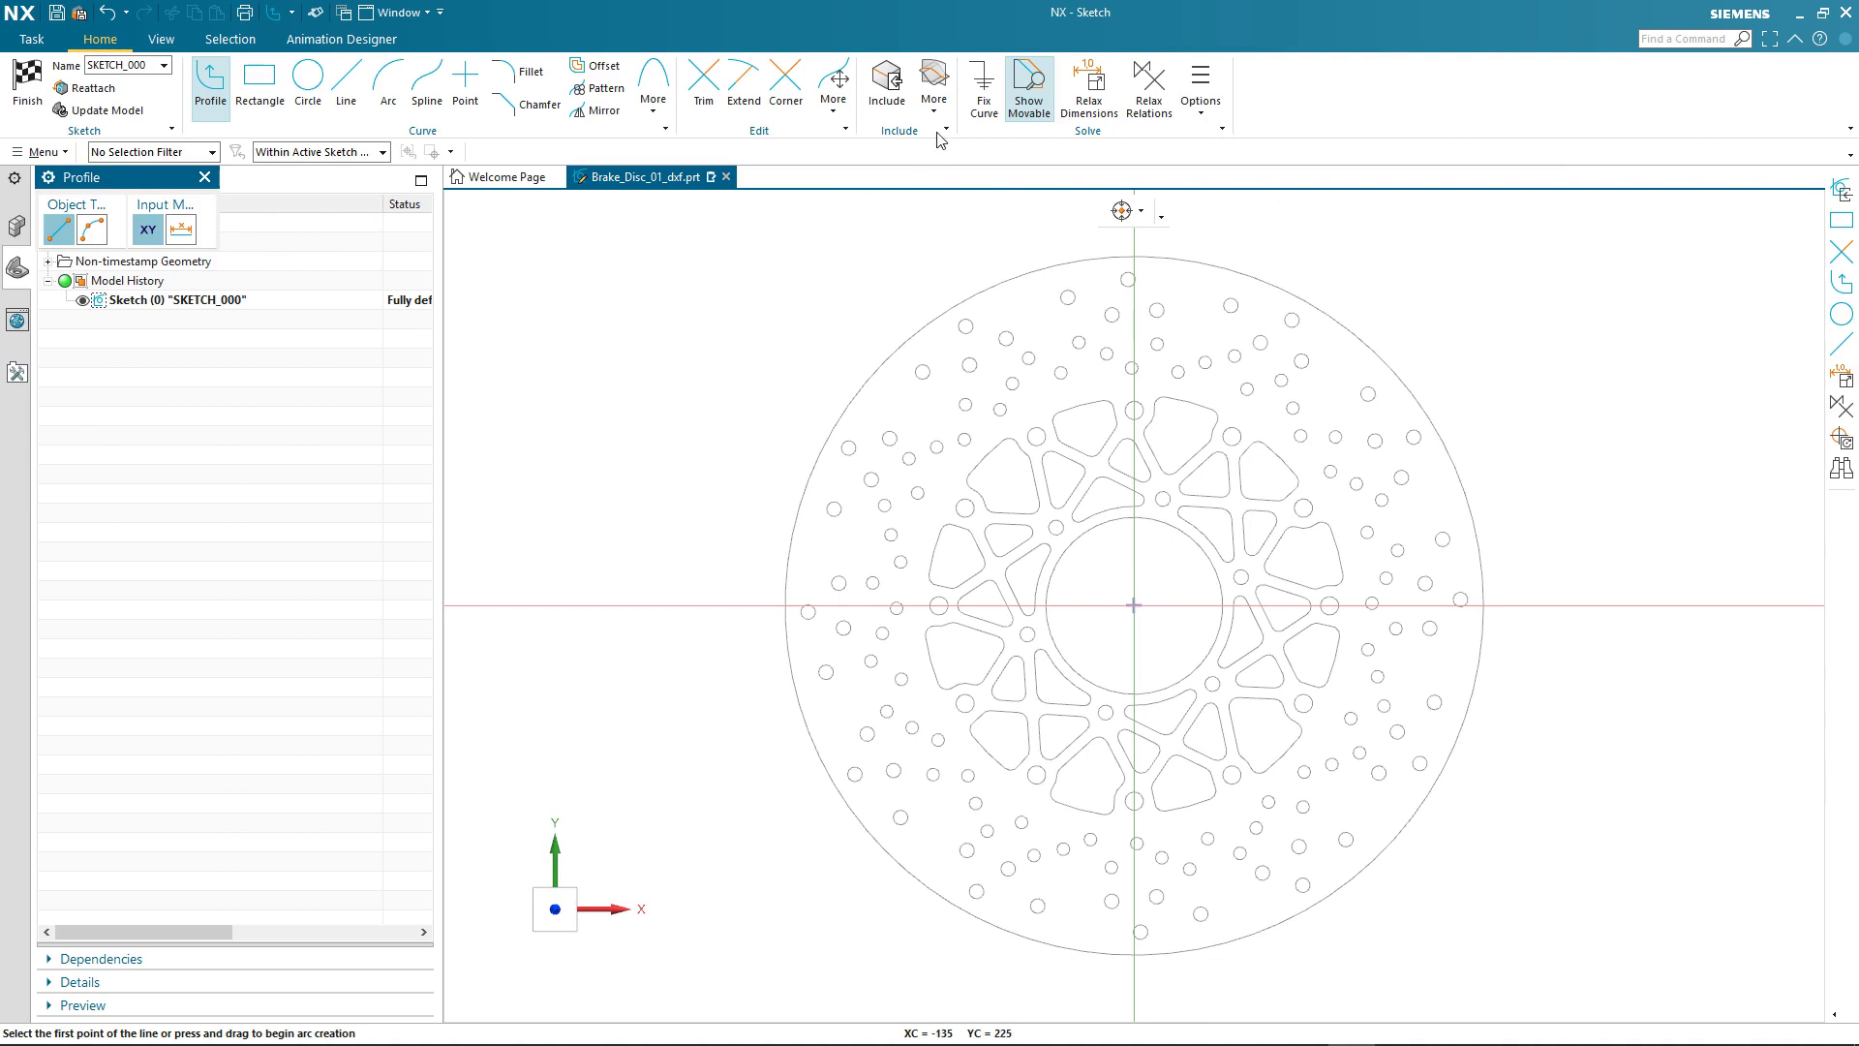
left_click(933, 96)
left_click(954, 222)
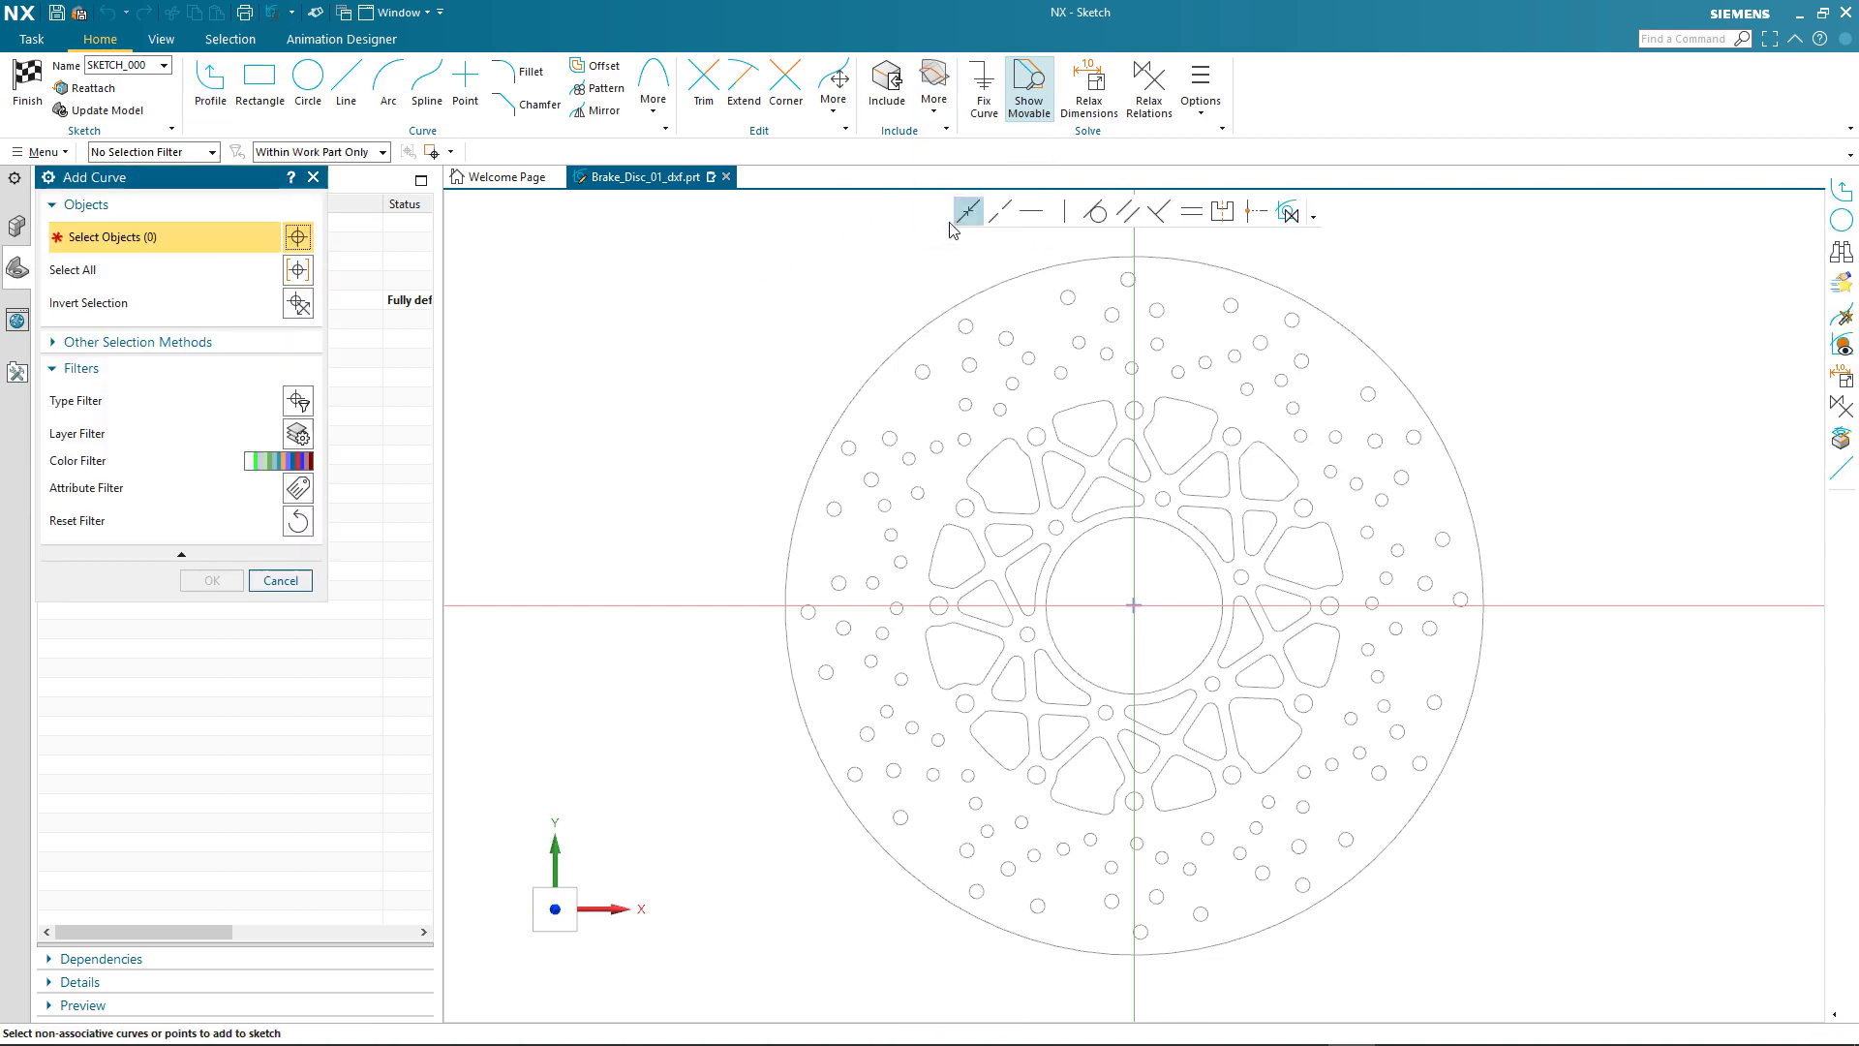
left_click_drag(728, 247, 1565, 979)
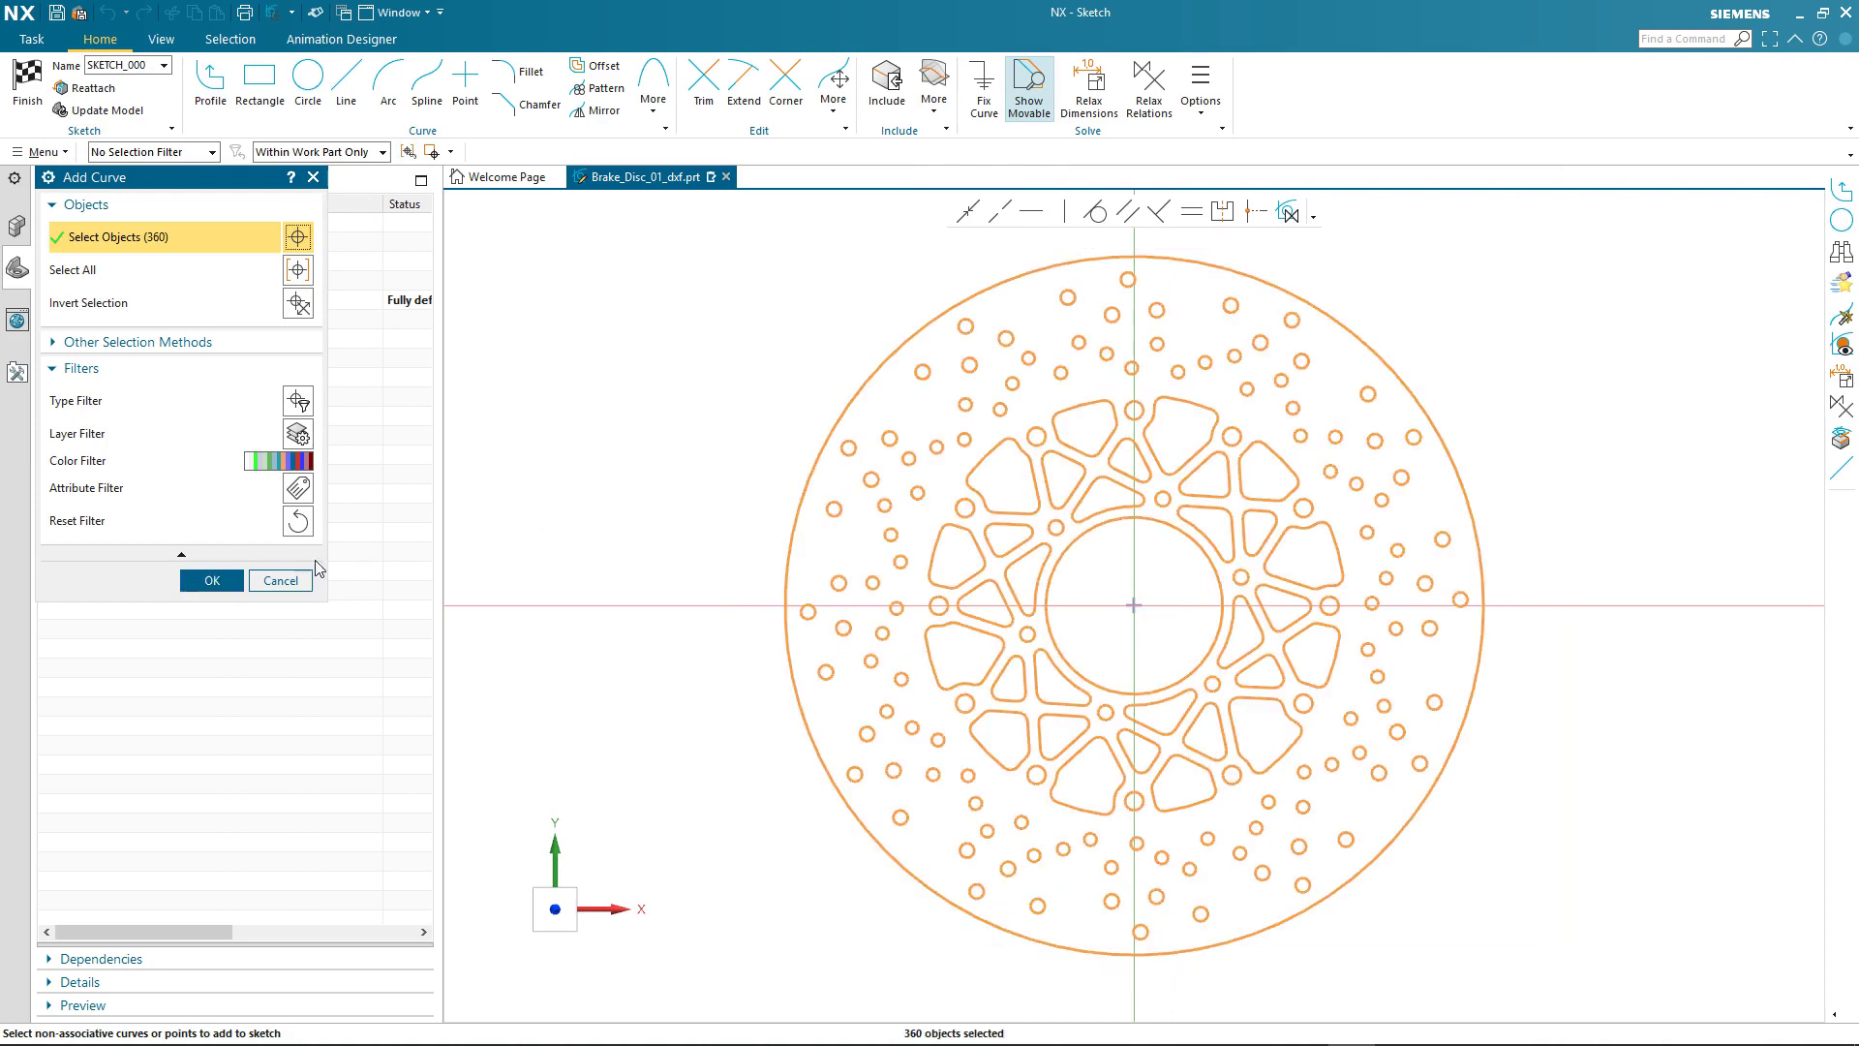
left_click(212, 579)
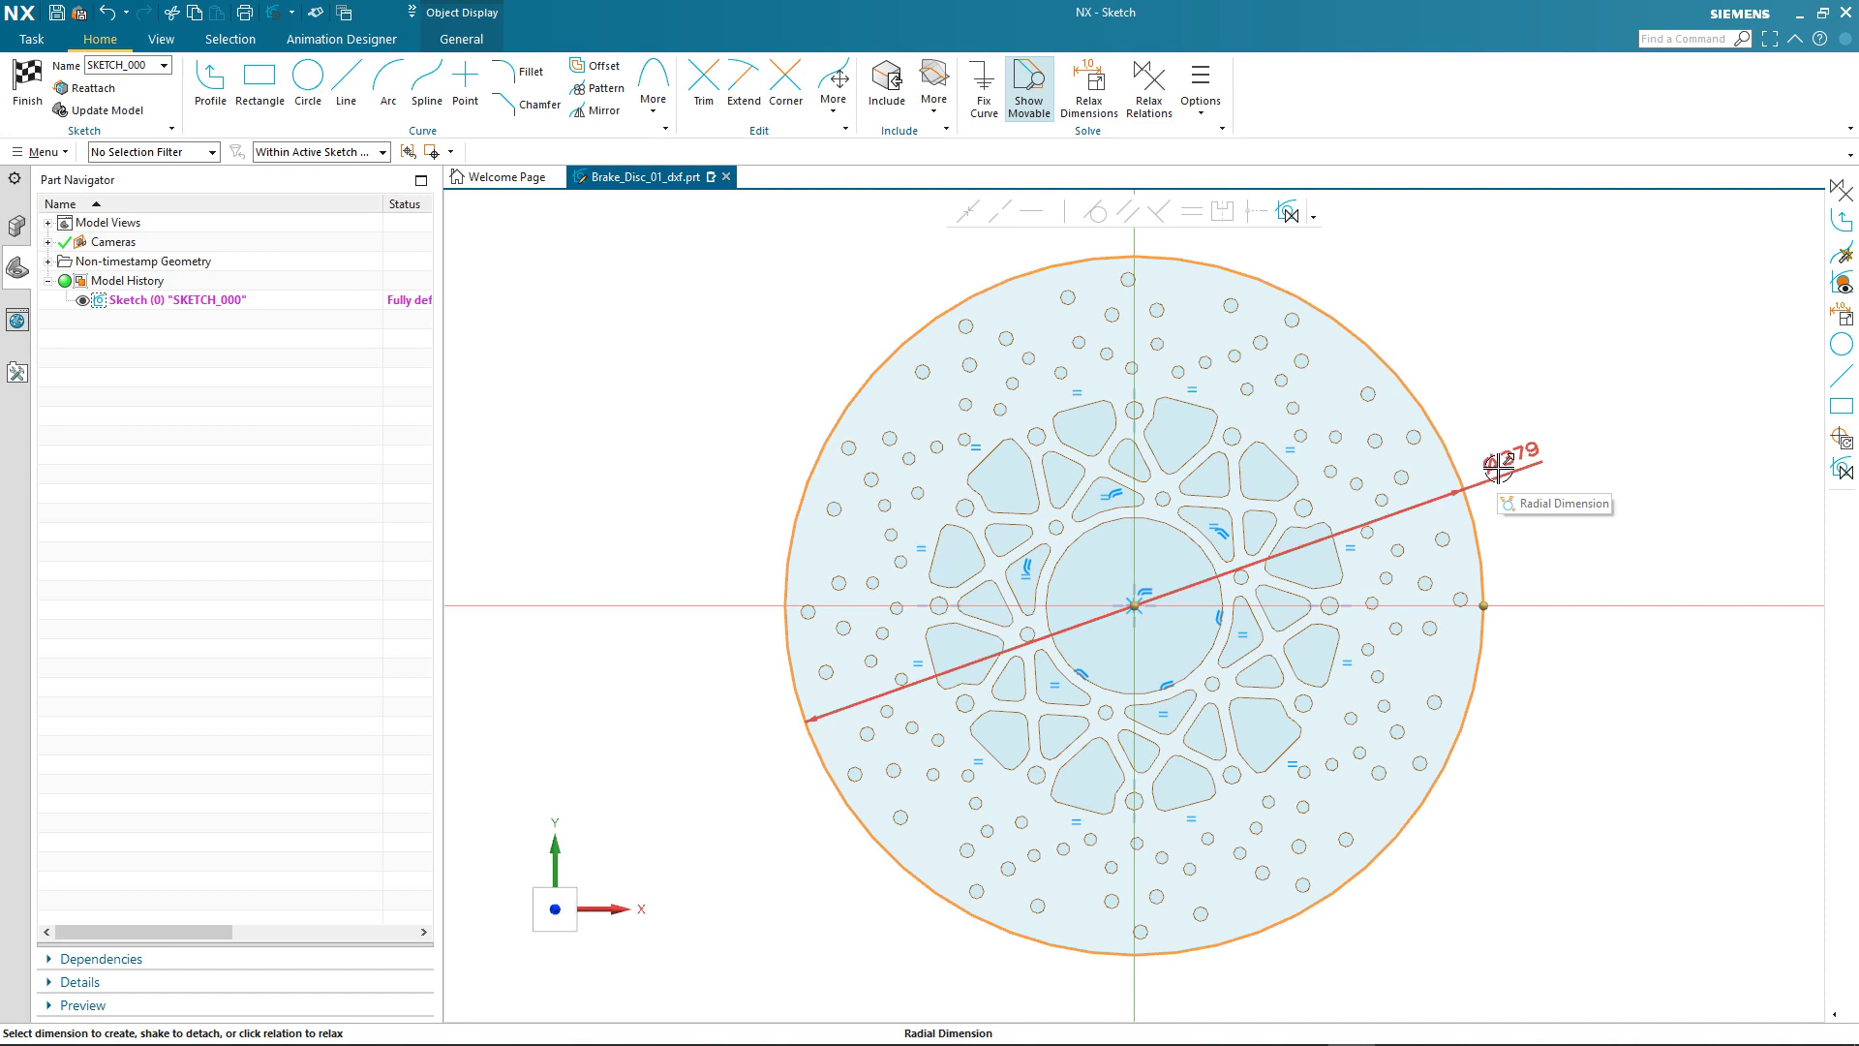
Add a diameter dimension to the disc's outer circle and set it to 370.
double_click(1499, 467)
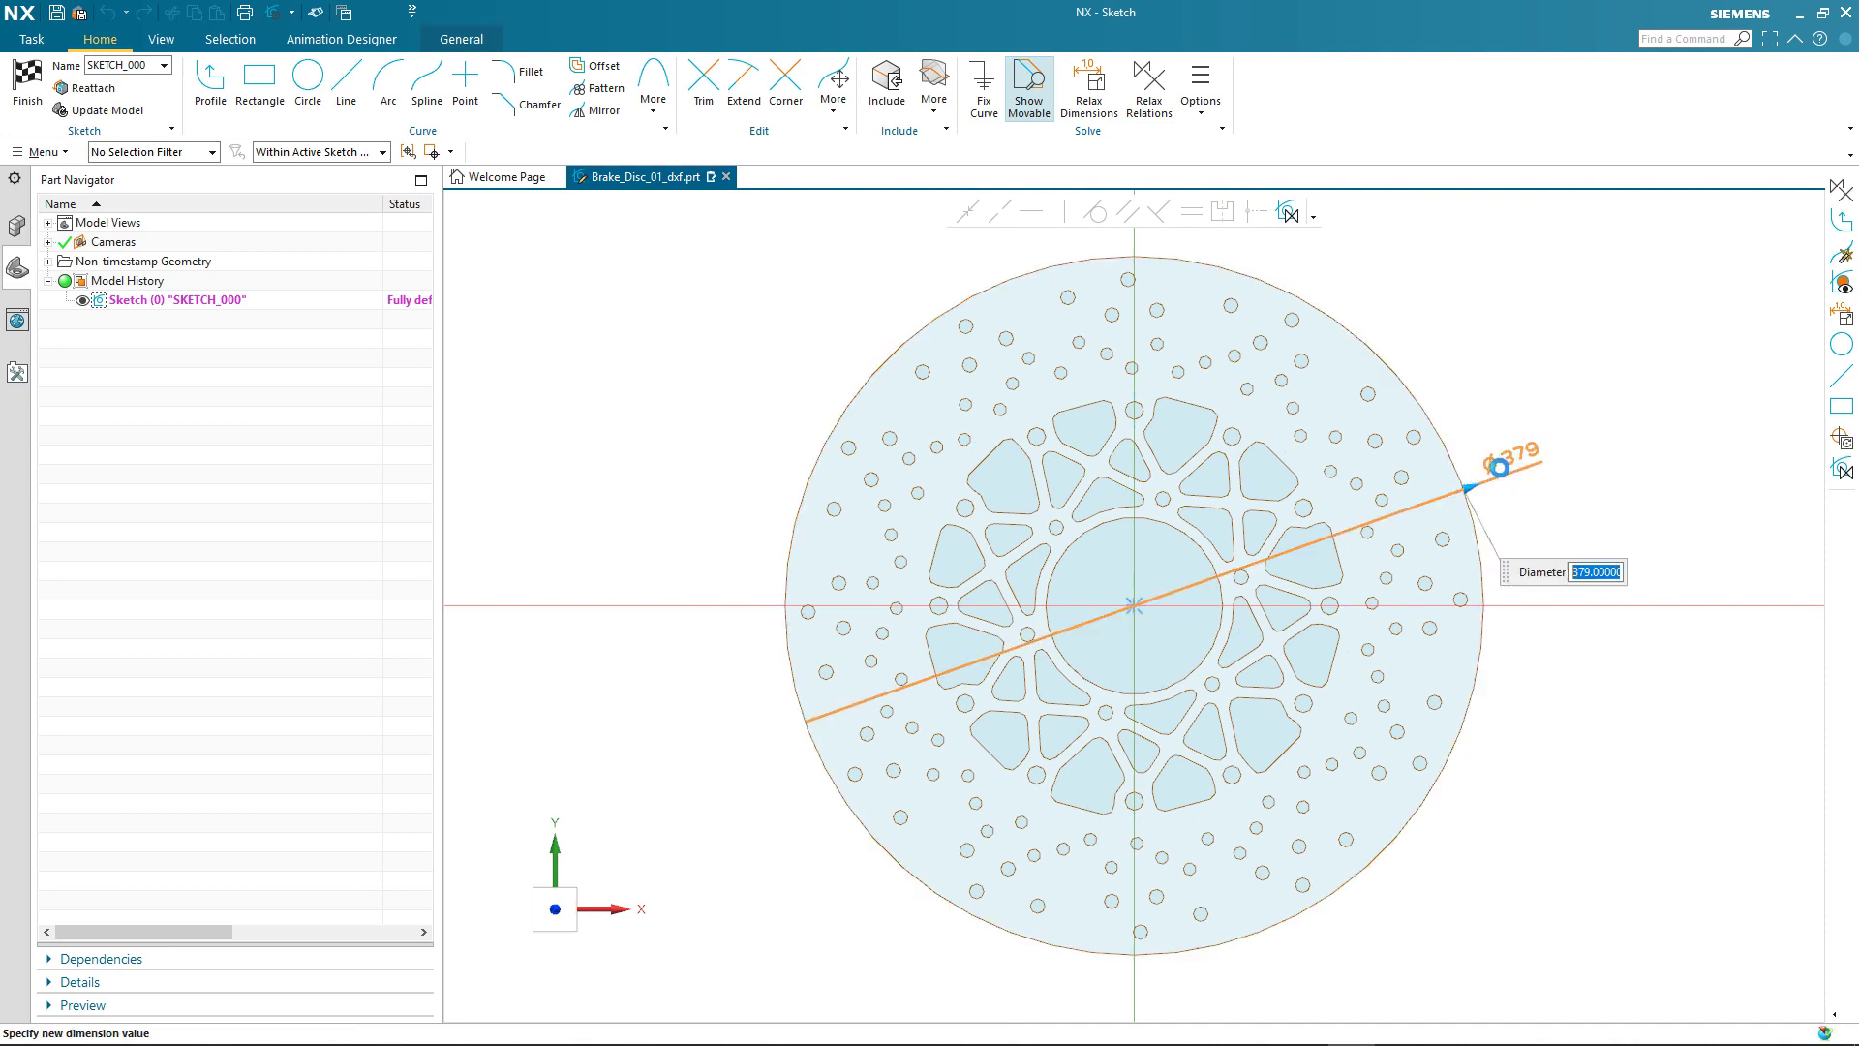
type("410")
key("Return")
left_click_drag(1502, 476, 1468, 514)
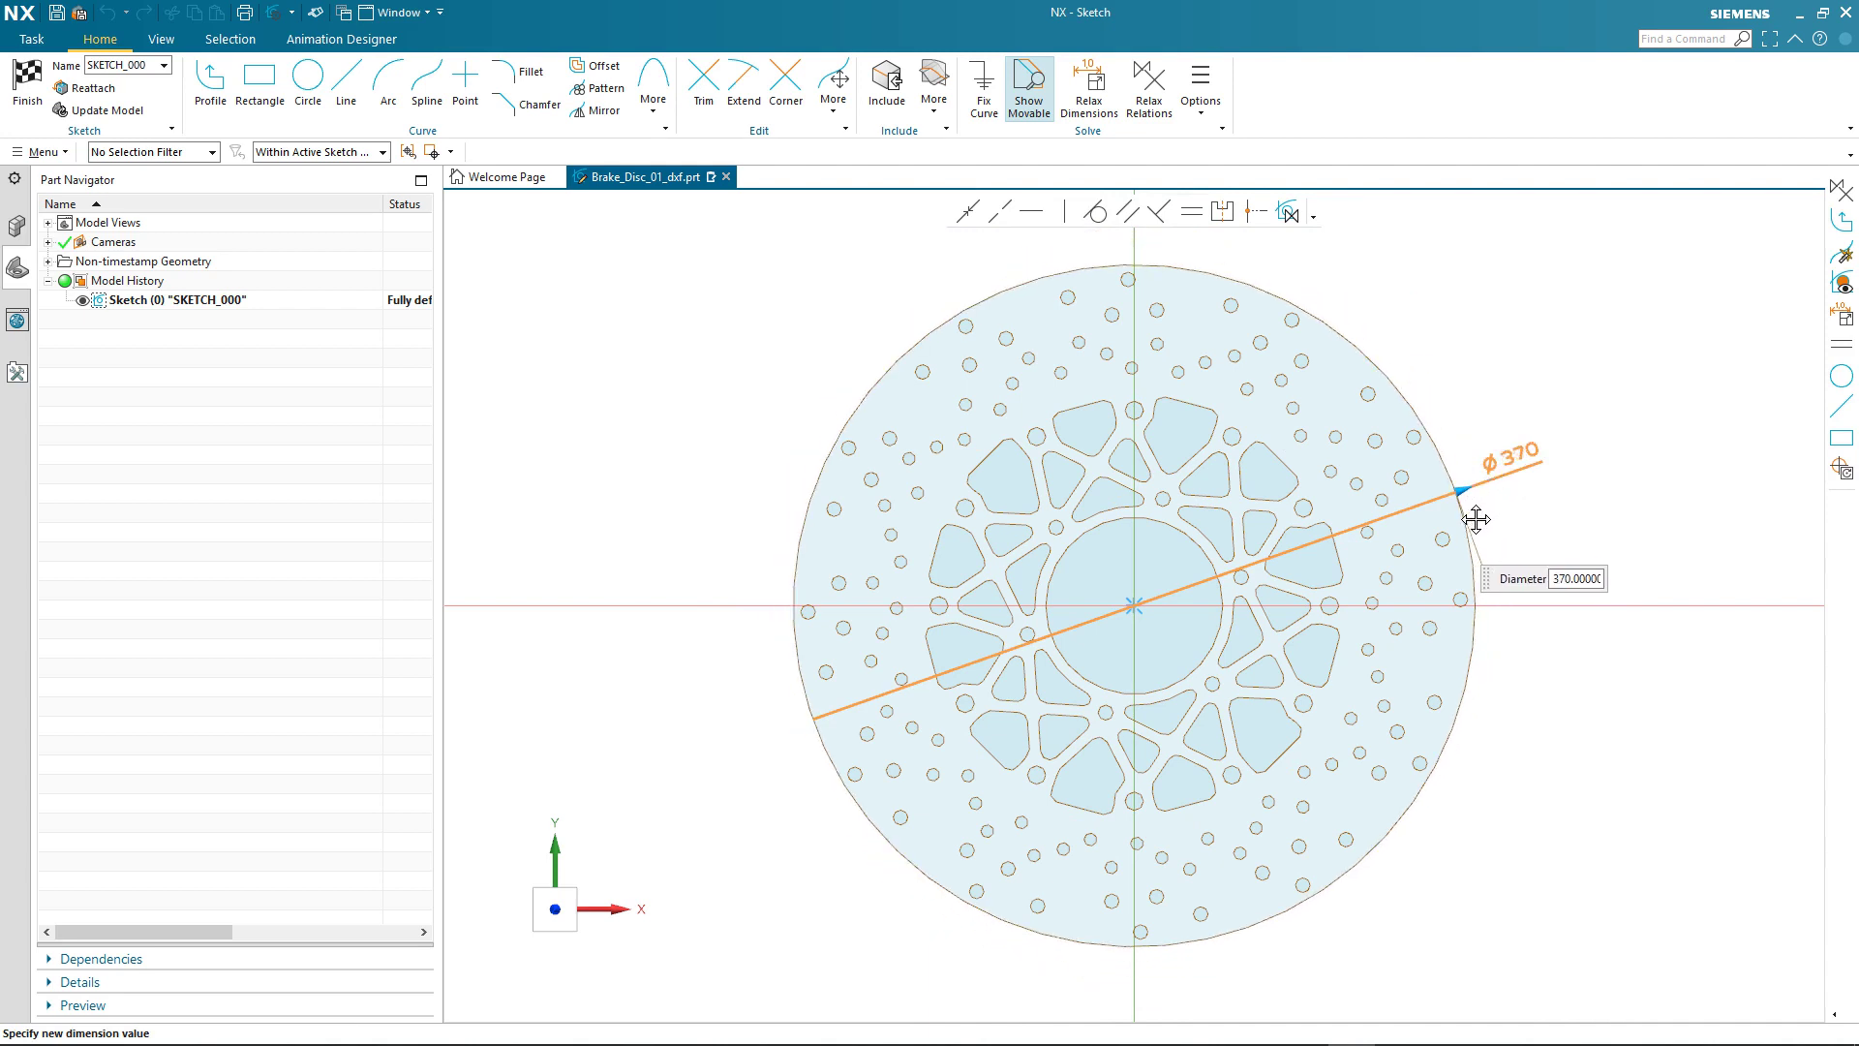
left_click(1513, 385)
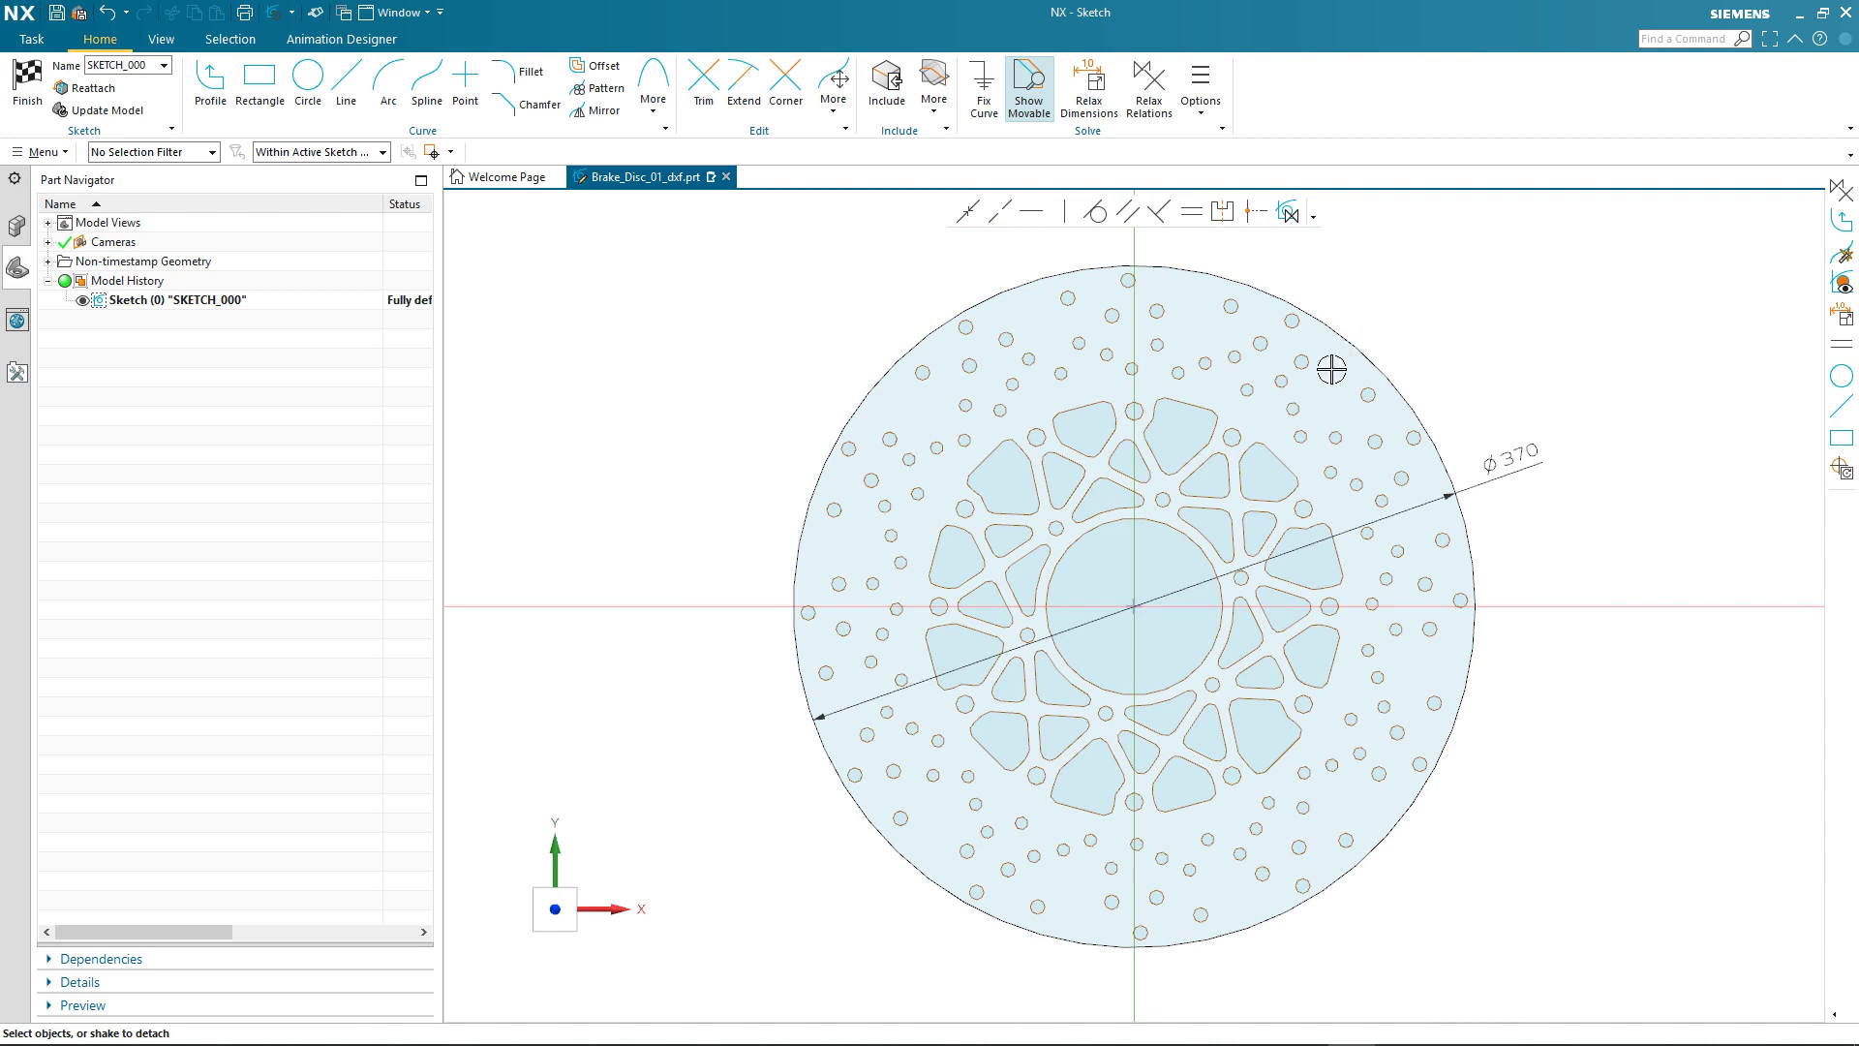
Add a diameter dimension to one of the small ventilation holes and set it to 8.
left_click(1295, 404)
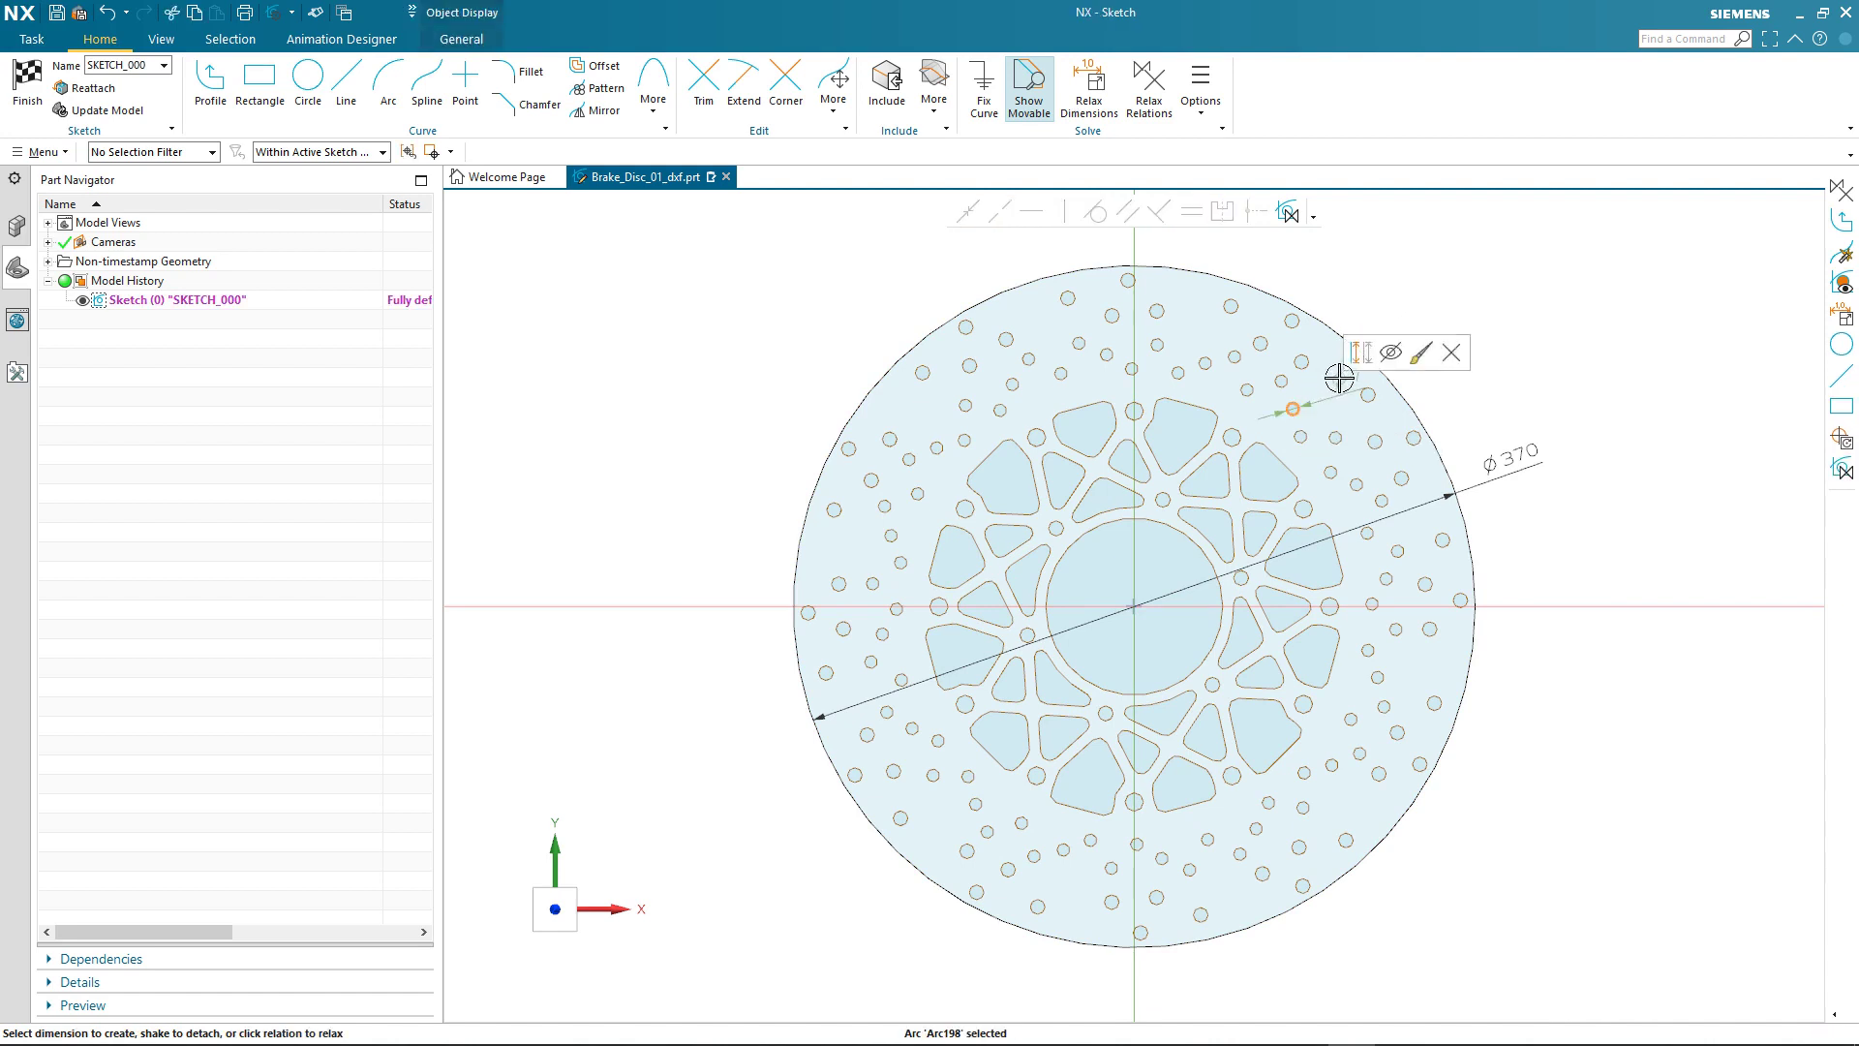
left_click(1361, 351)
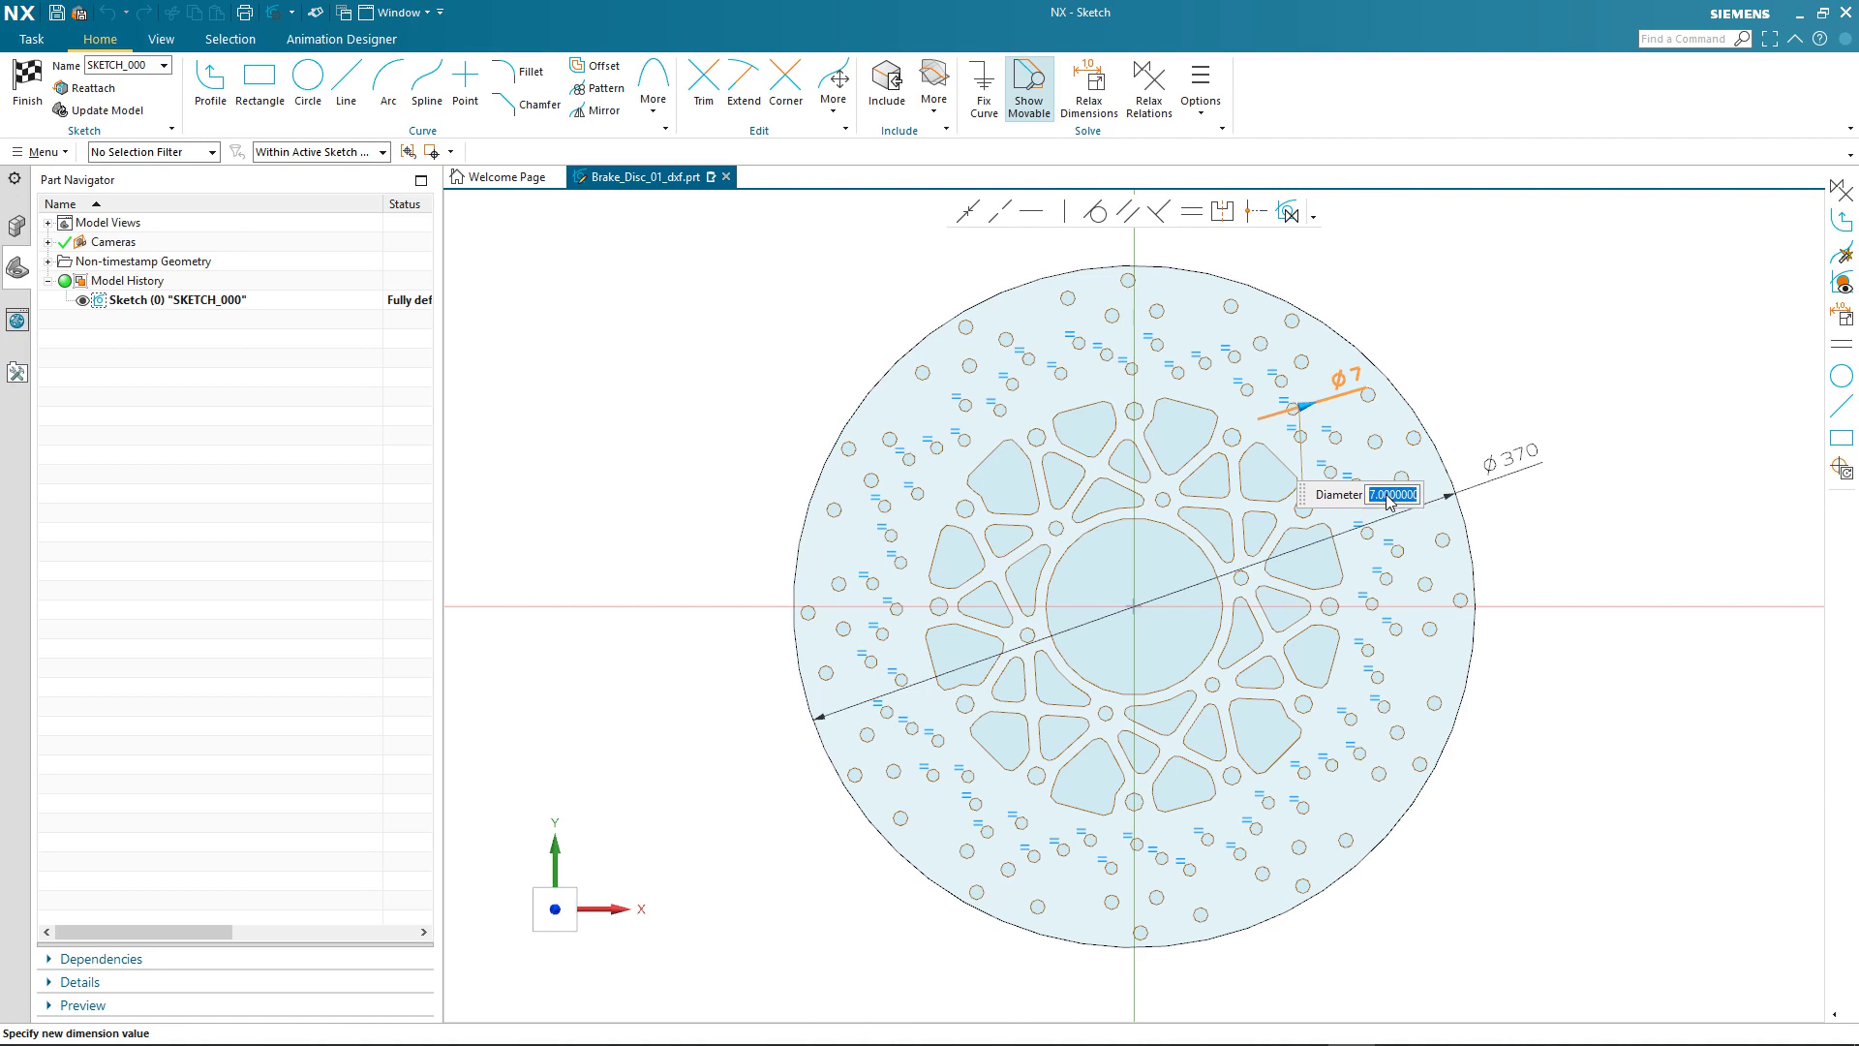
type("8")
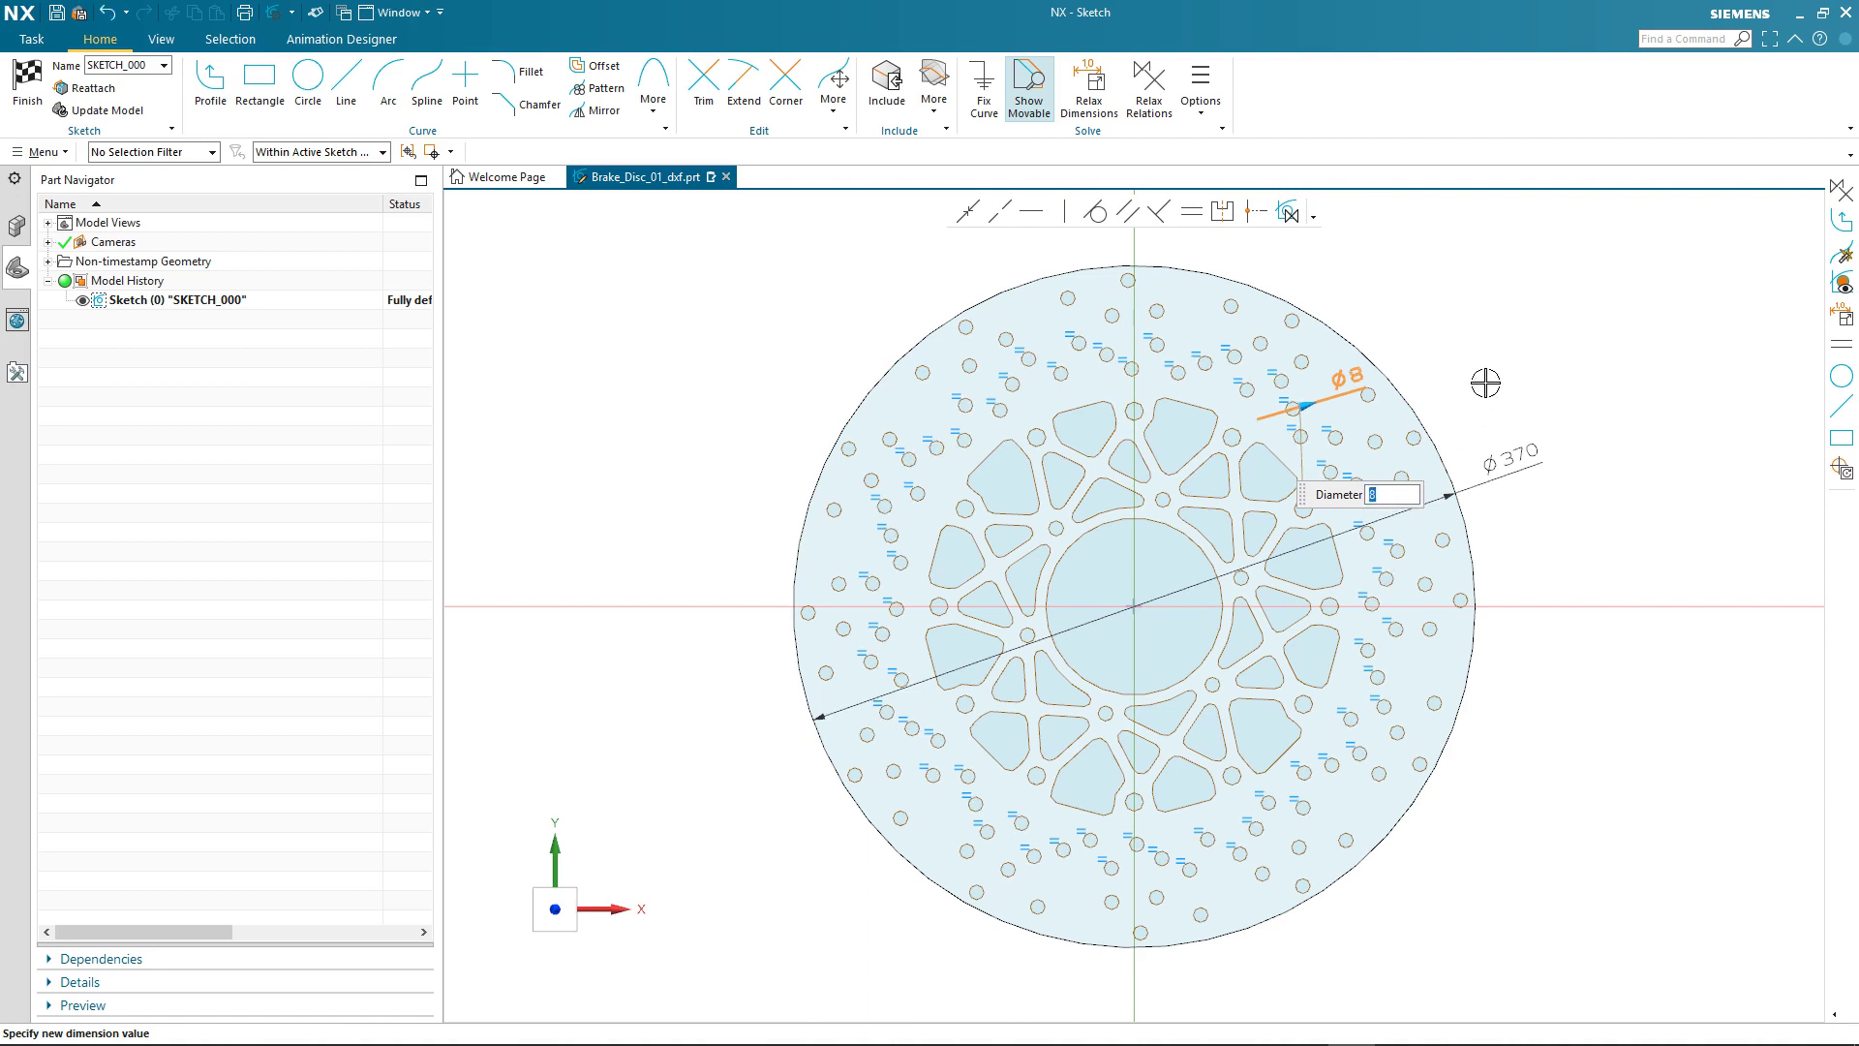
key("Return")
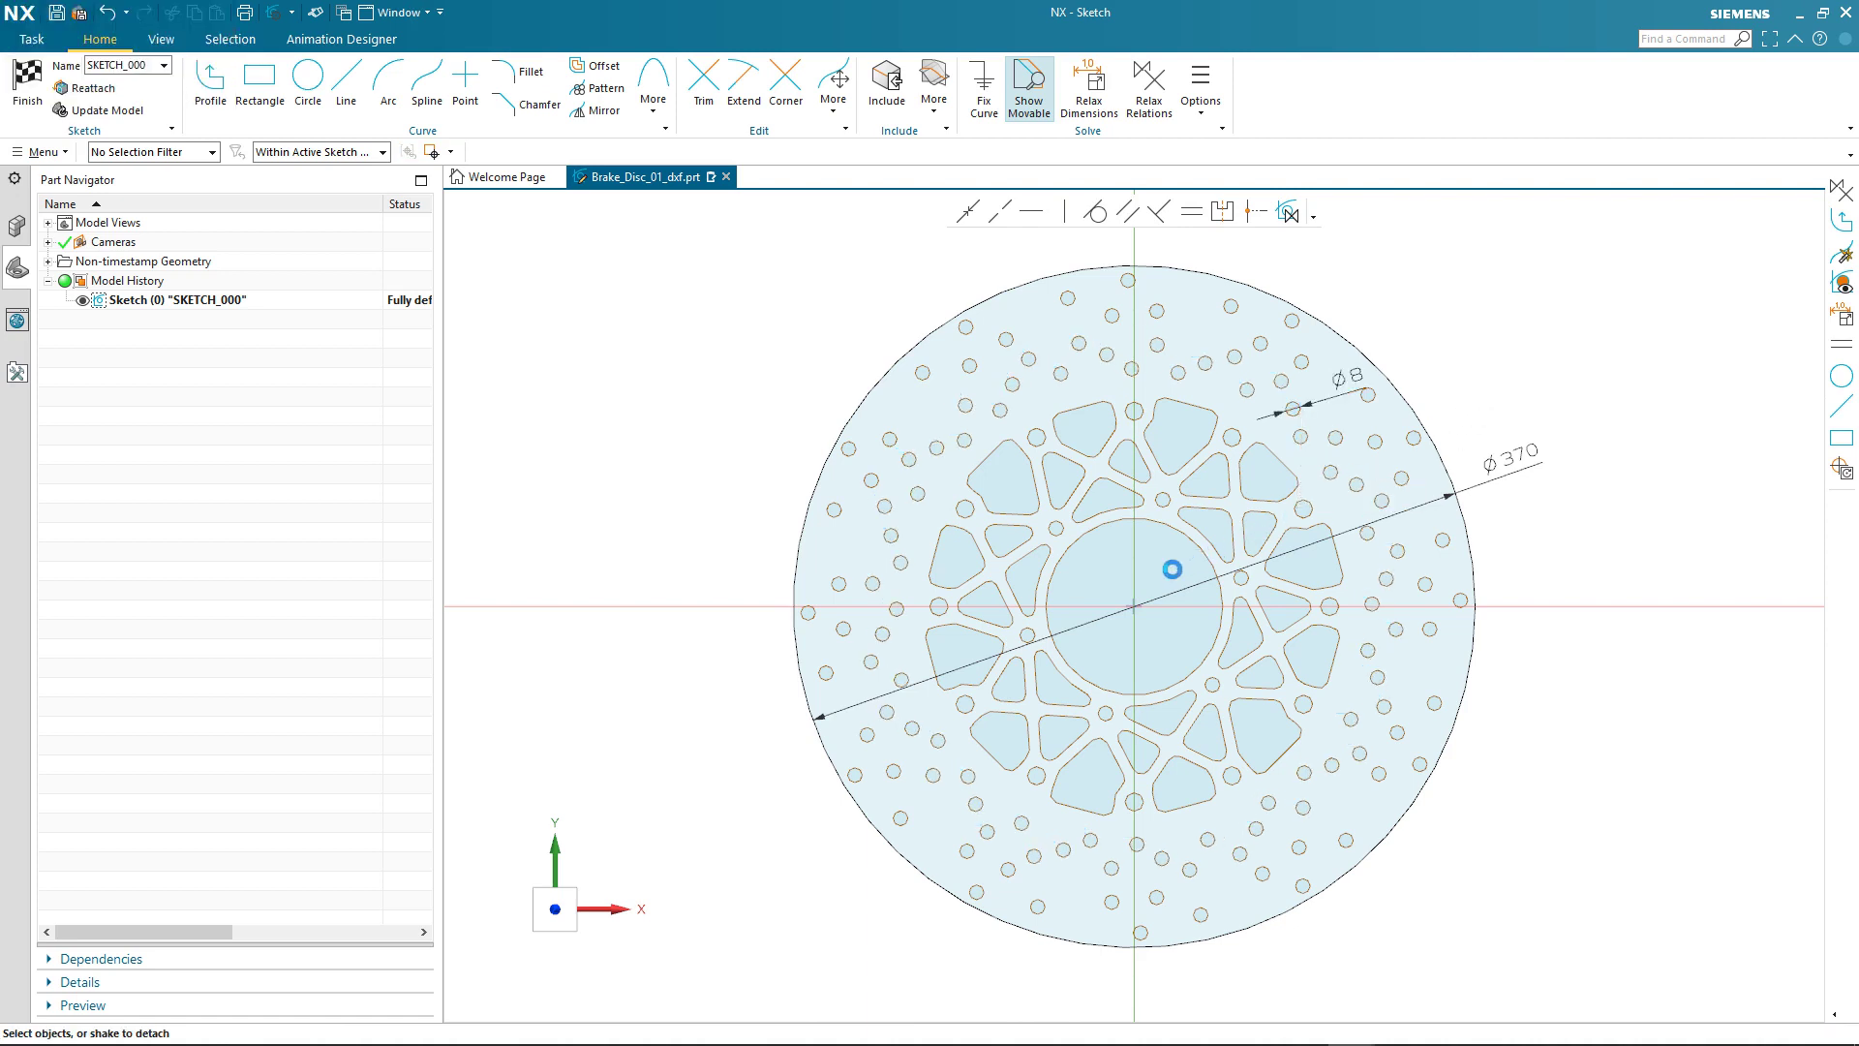
Add a diameter dimension to the central bore and set it to 100.
scroll(1172, 570, "up", 1)
scroll(1172, 570, "up", 3)
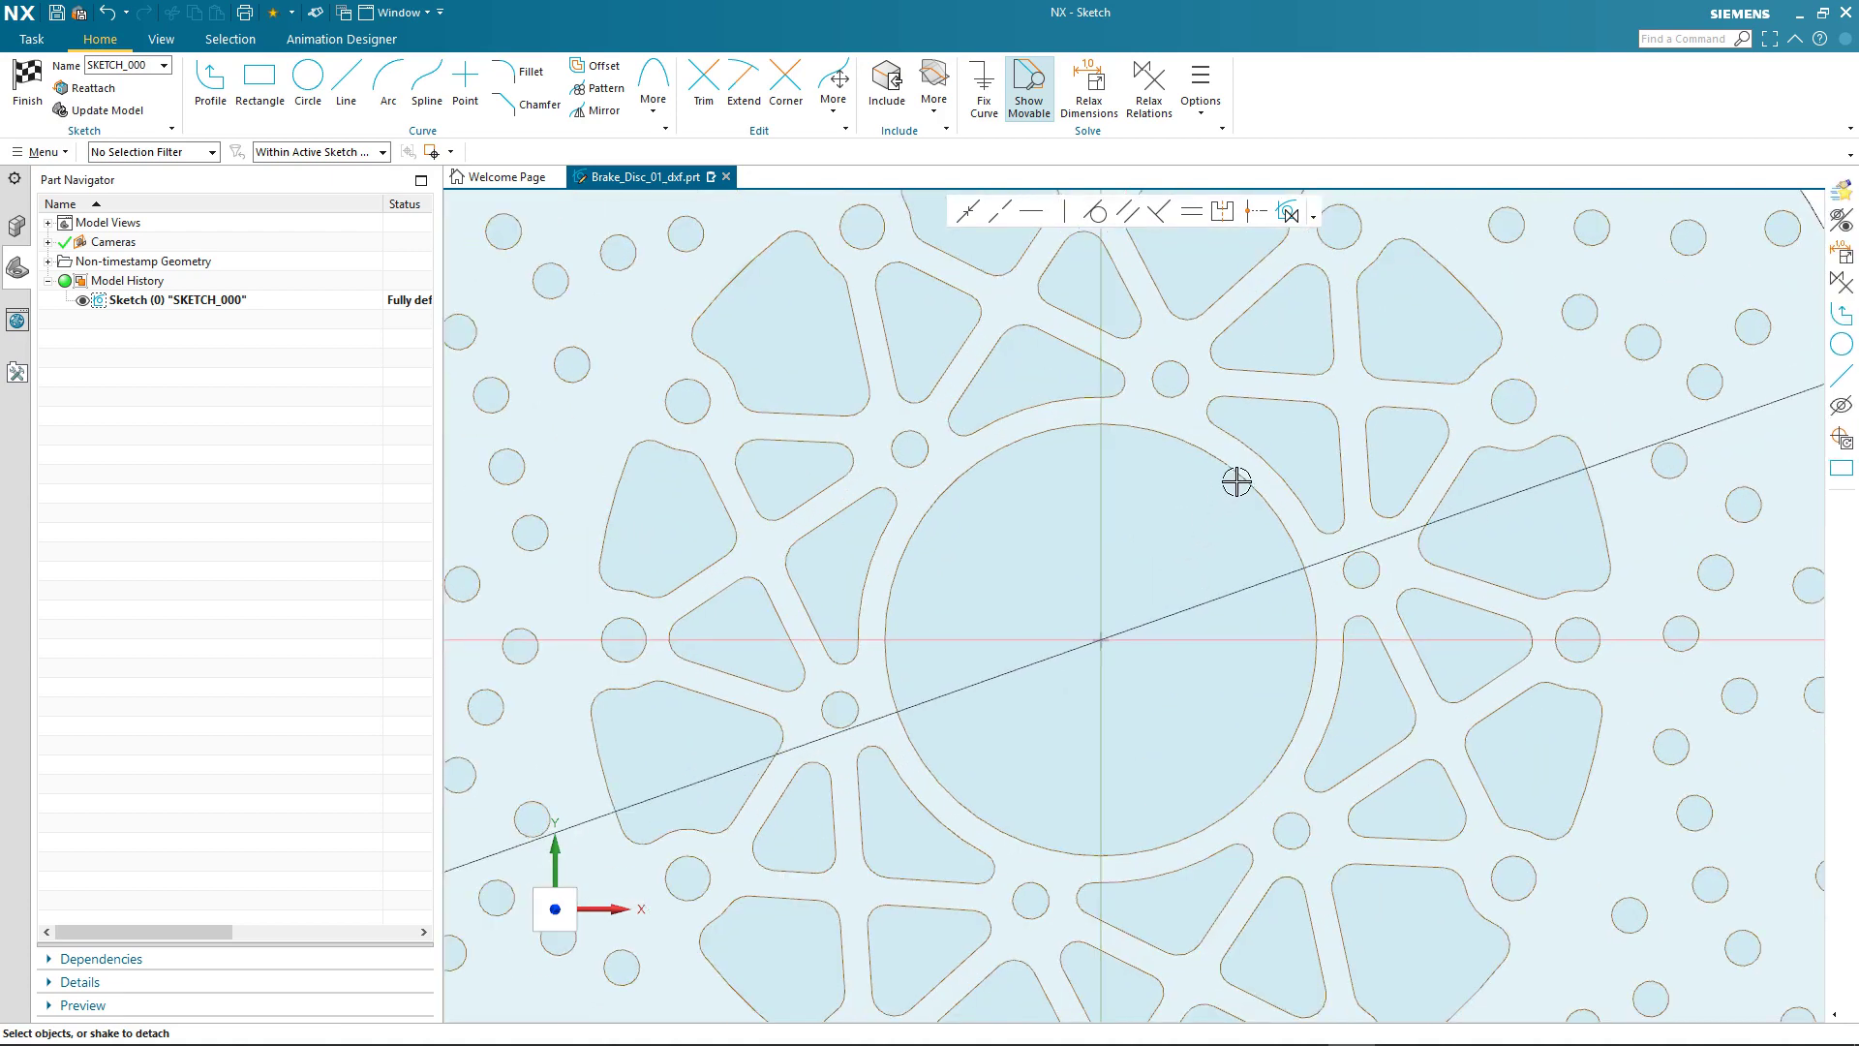
left_click(1240, 476)
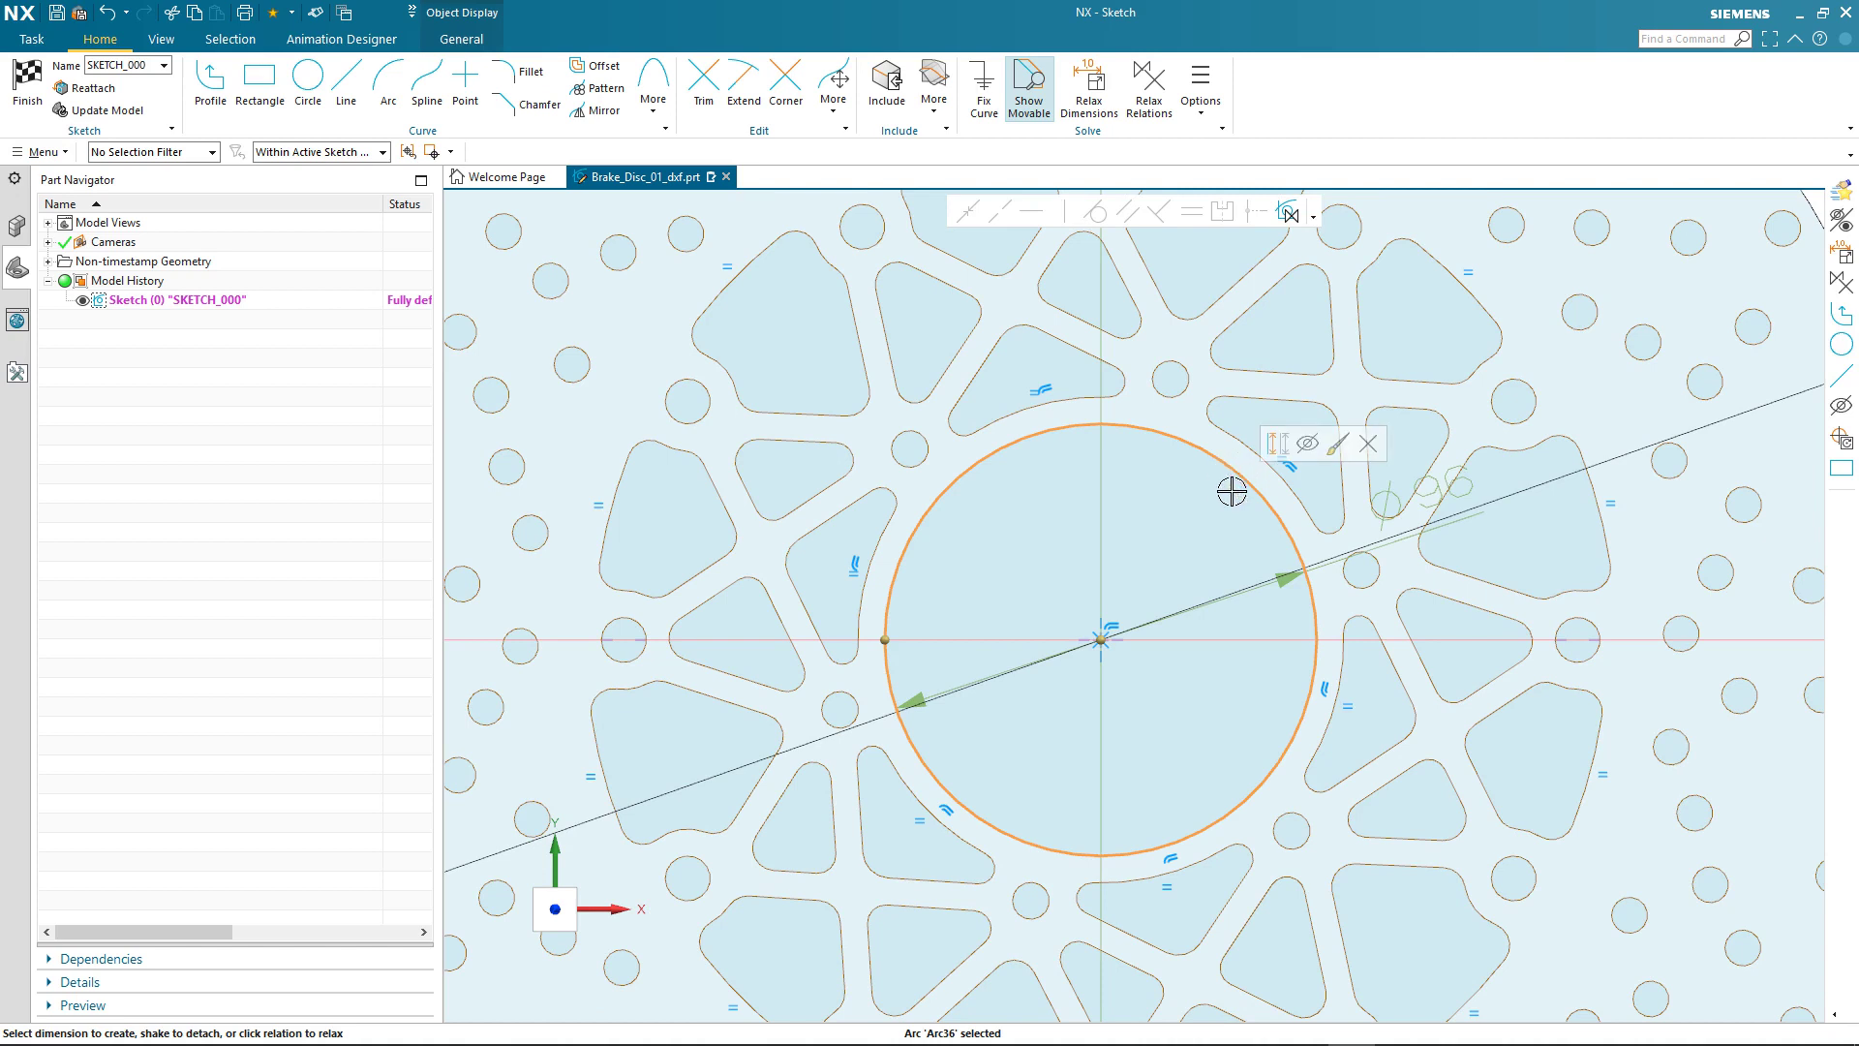
left_click_drag(1440, 493, 1181, 540)
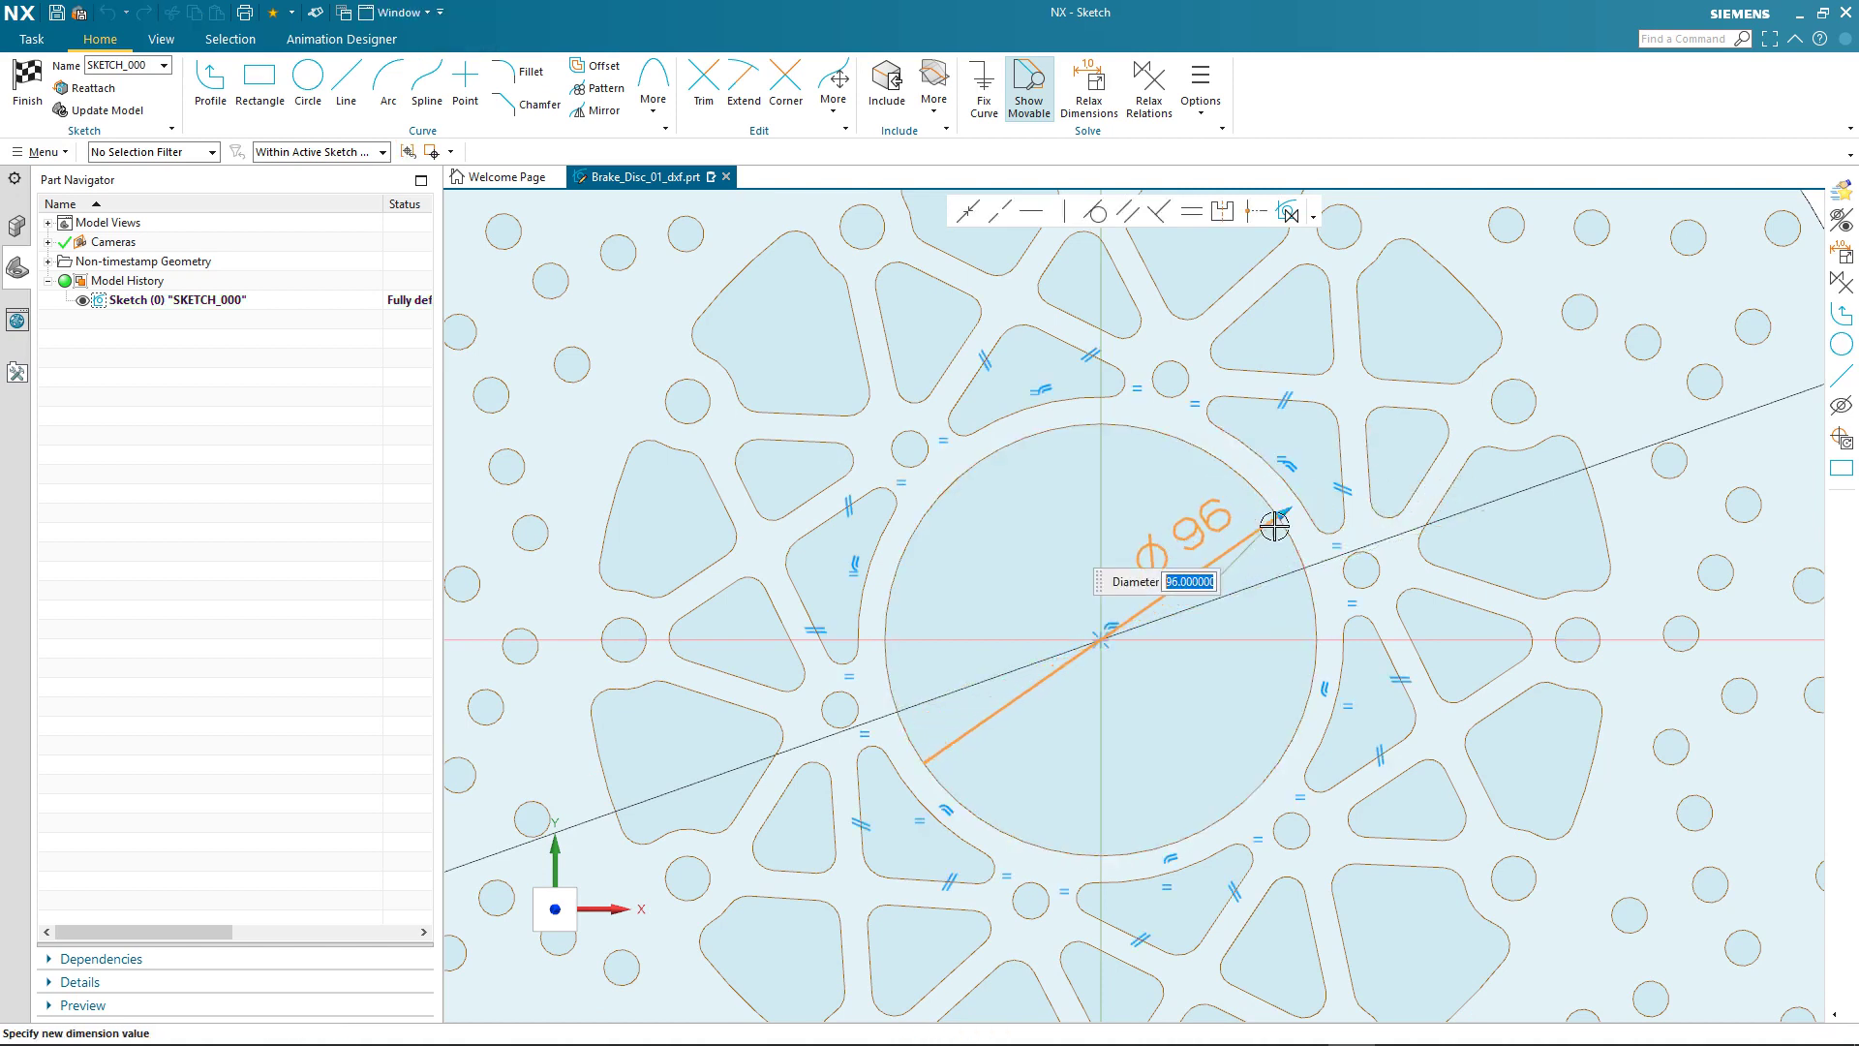
mouse_move(1282, 513)
left_mouse_down()
mouse_move(1244, 534)
mouse_move(1306, 532)
left_mouse_up()
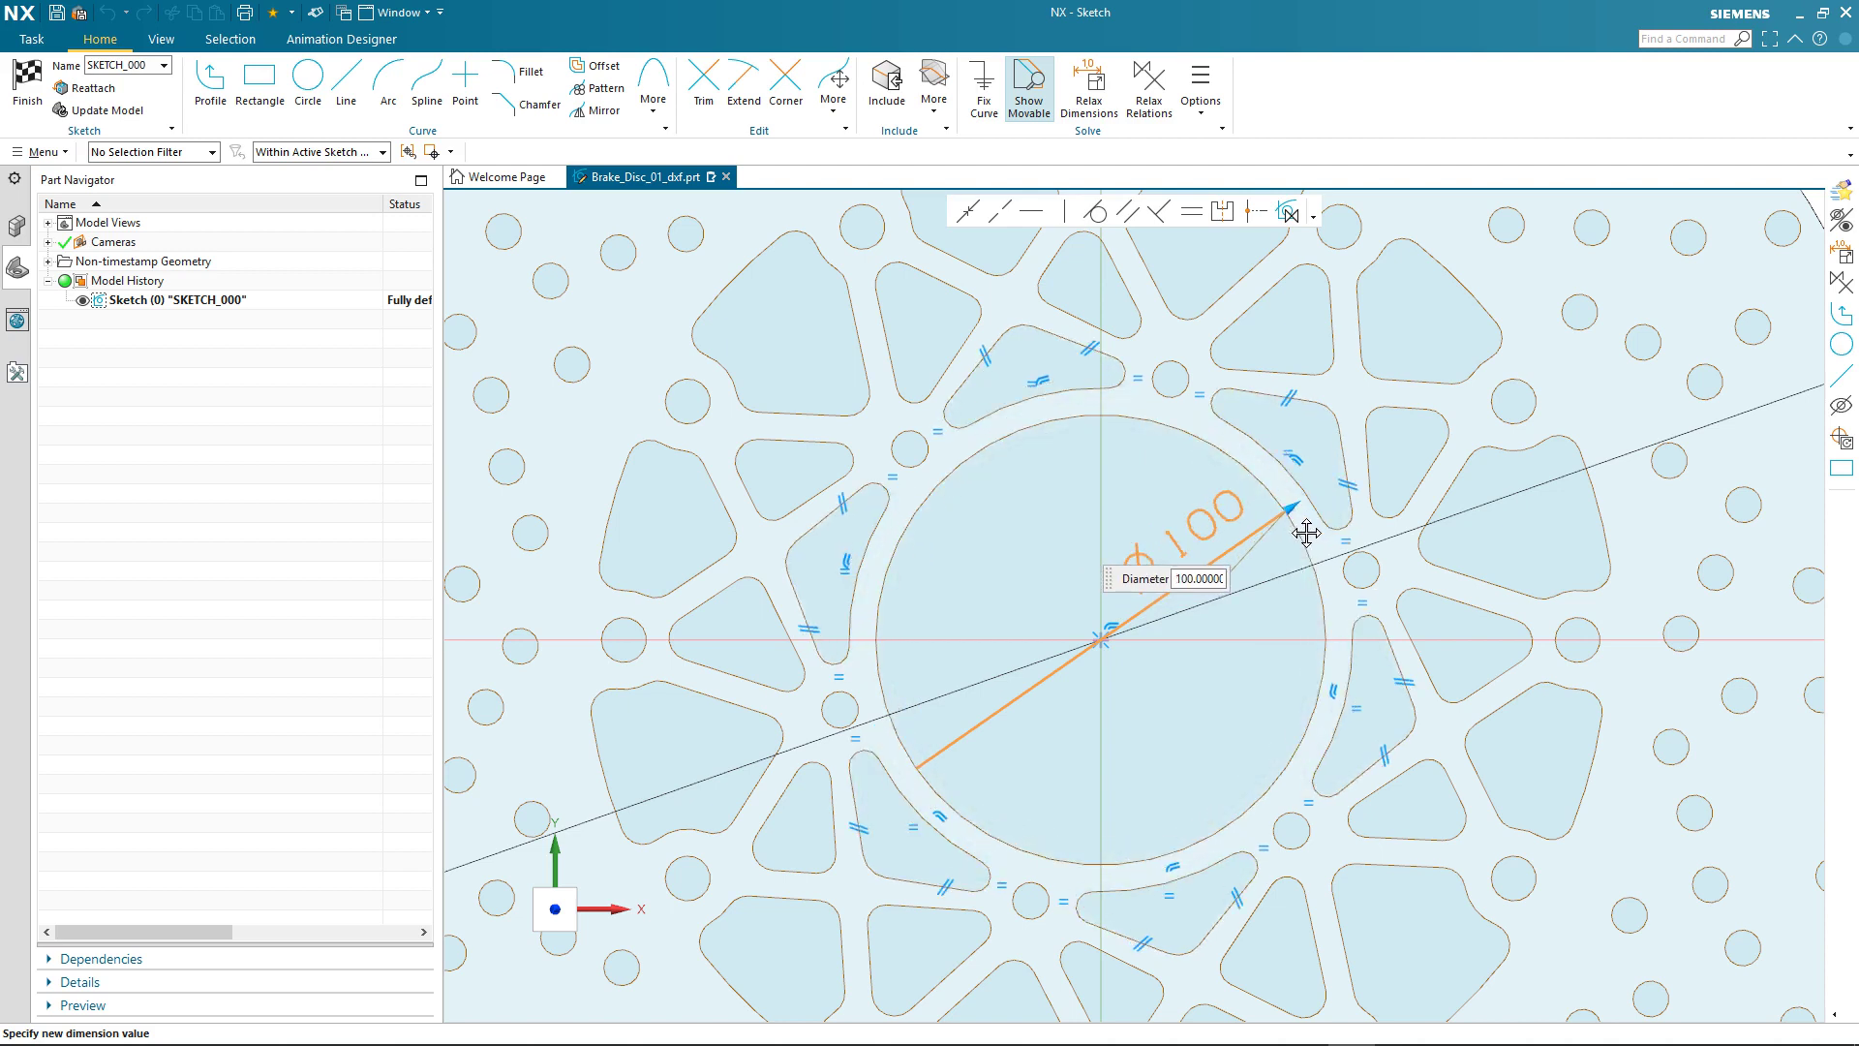
left_click_drag(1306, 532, 1306, 532)
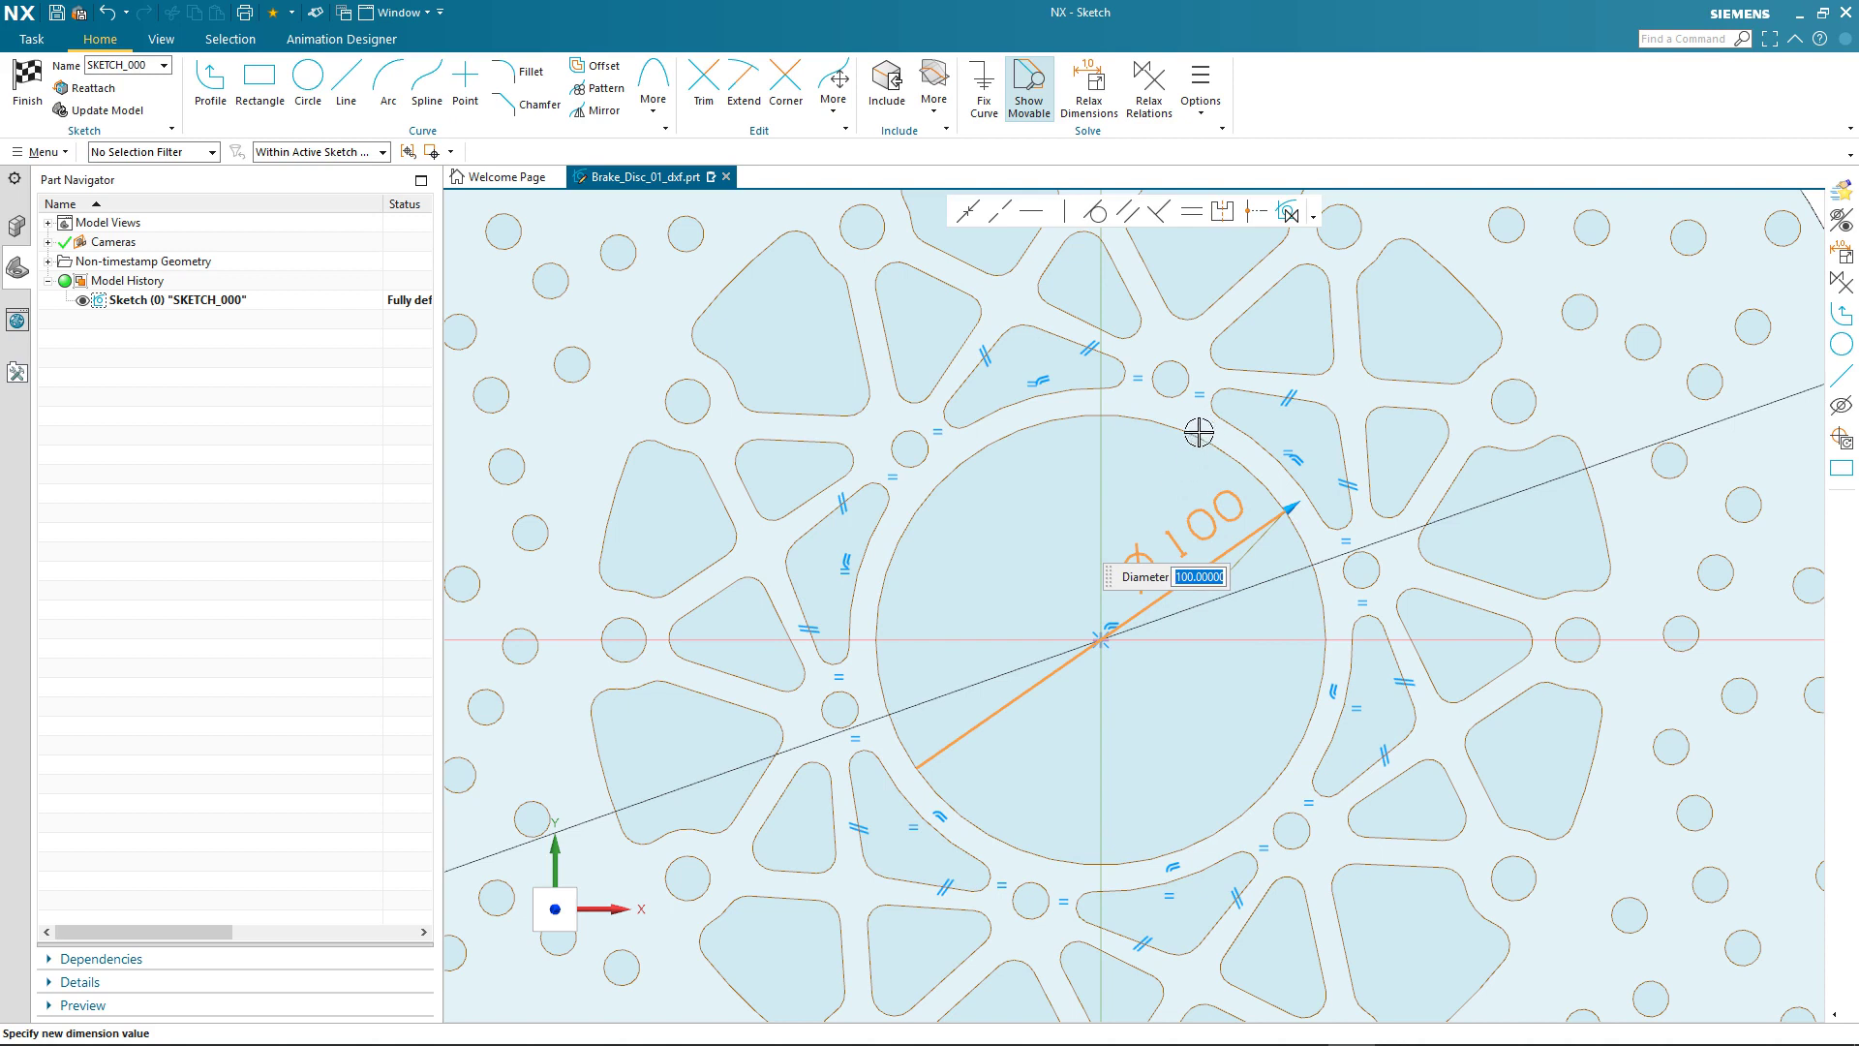
key("Return")
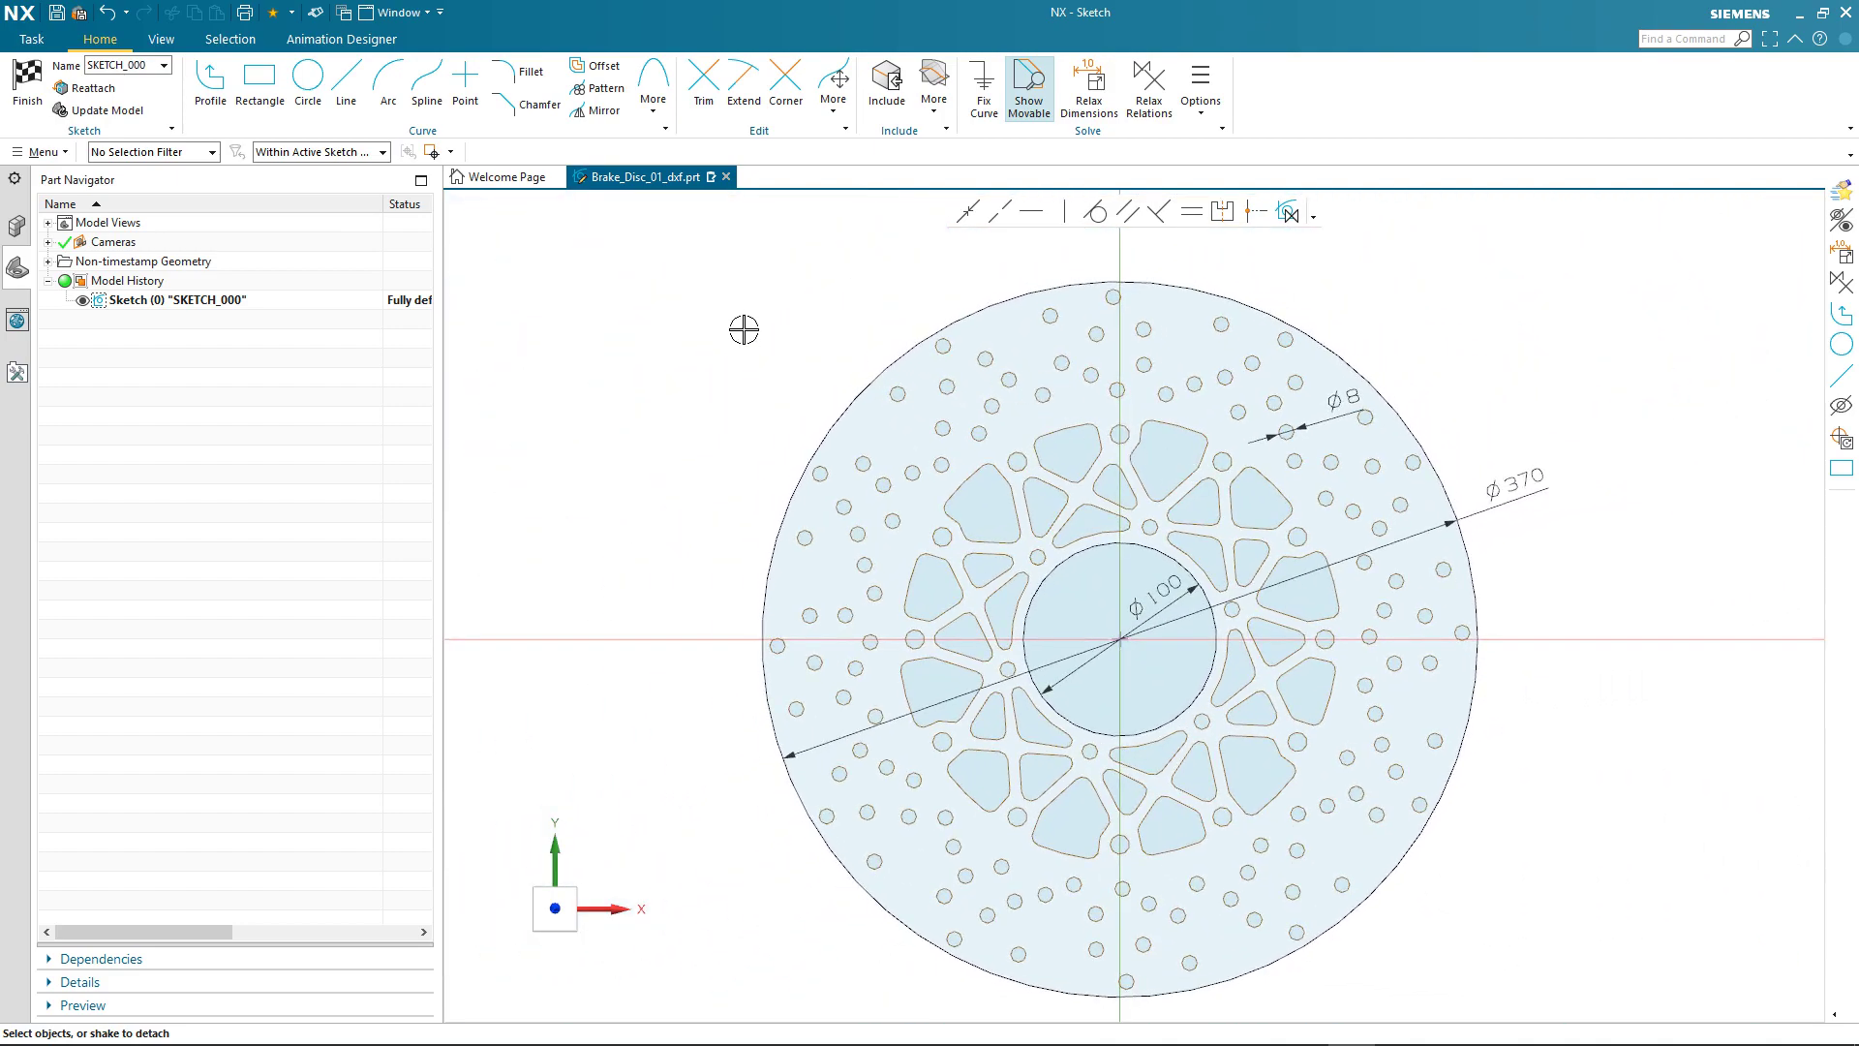
Draw a circle from the disc centre through the centres of the outermost holes and convert it to a reference curve.
left_click(307, 79)
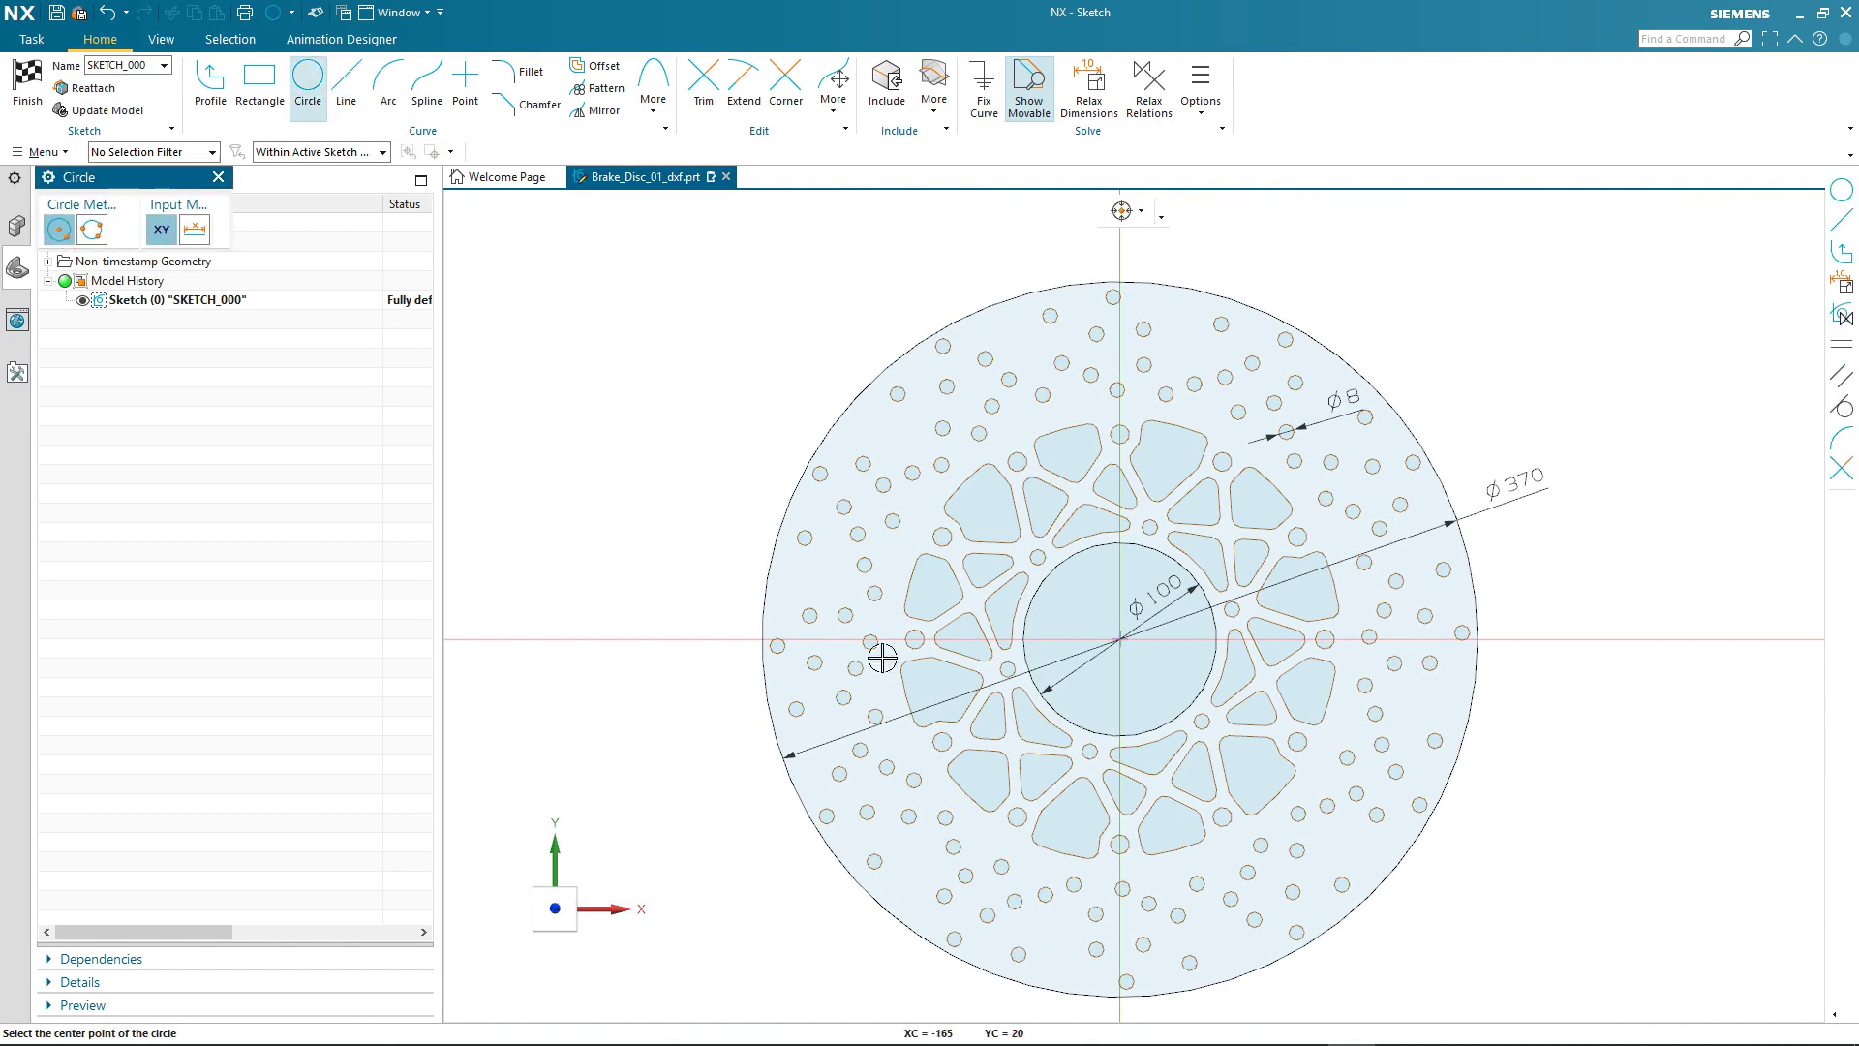
left_click(1117, 640)
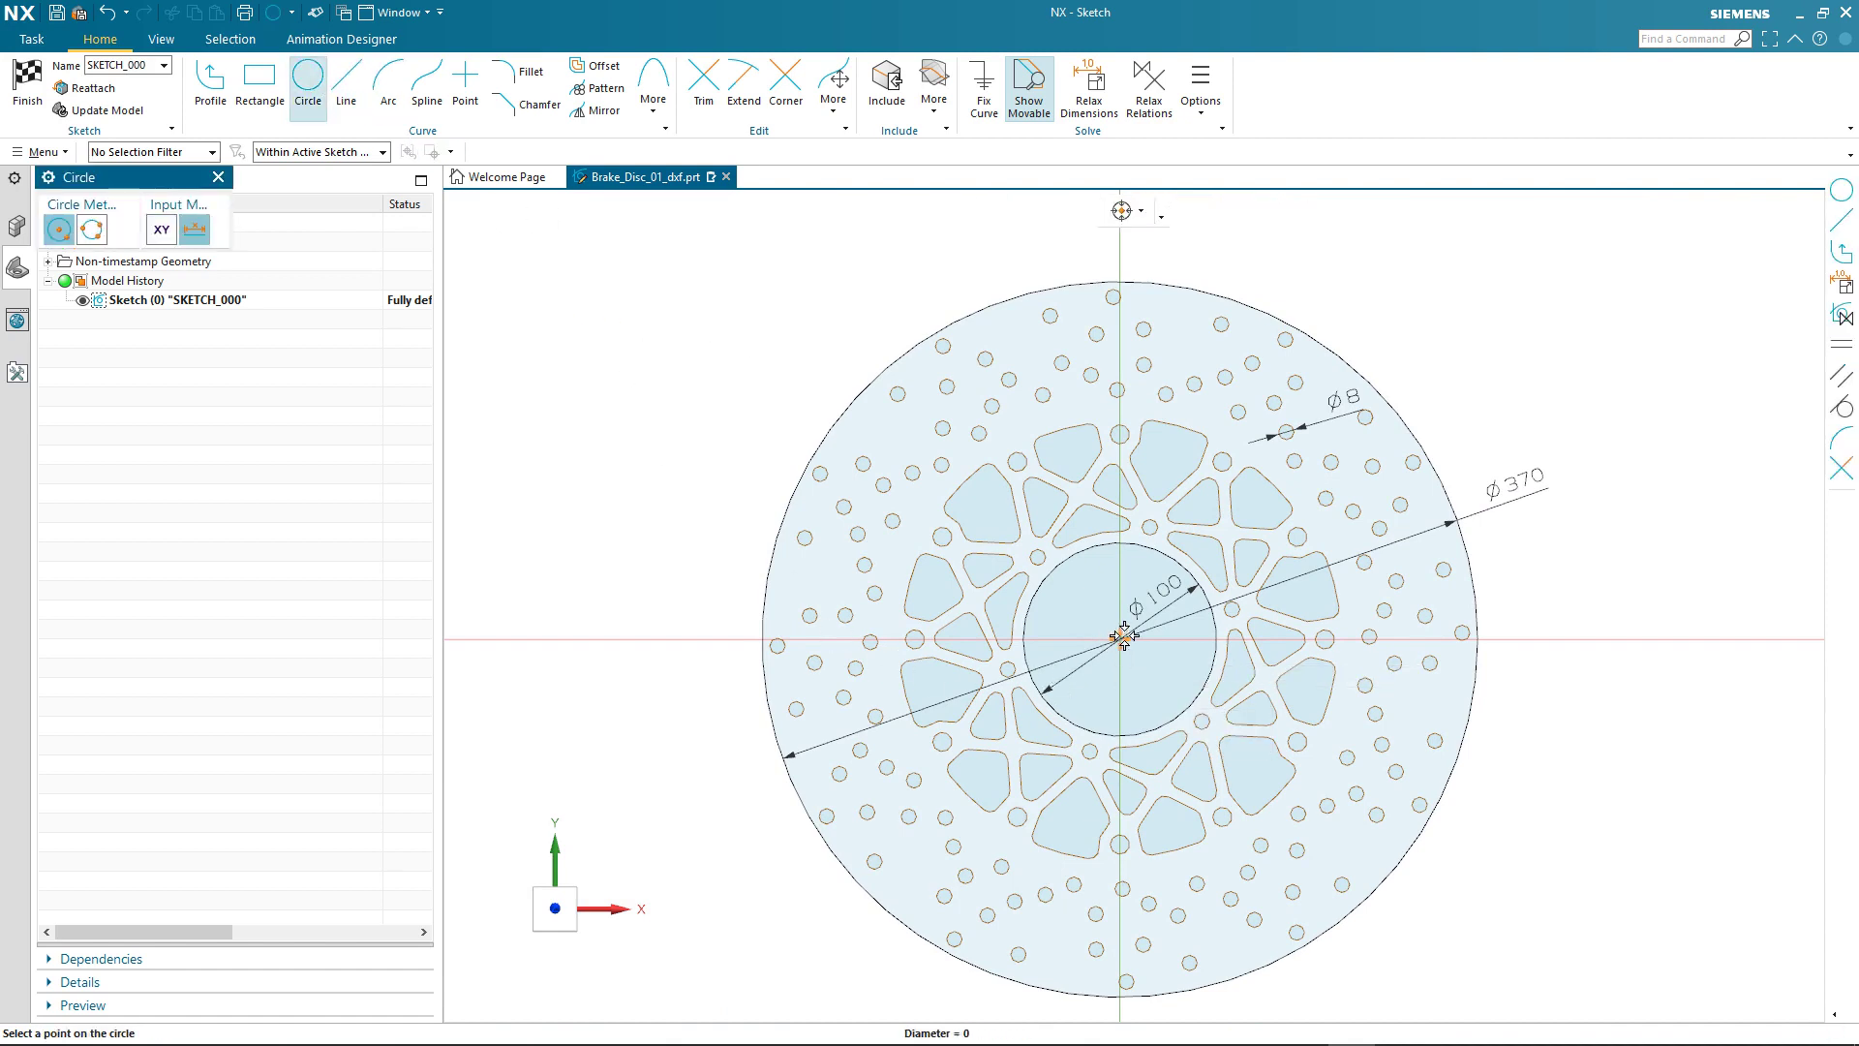
left_click(1459, 632)
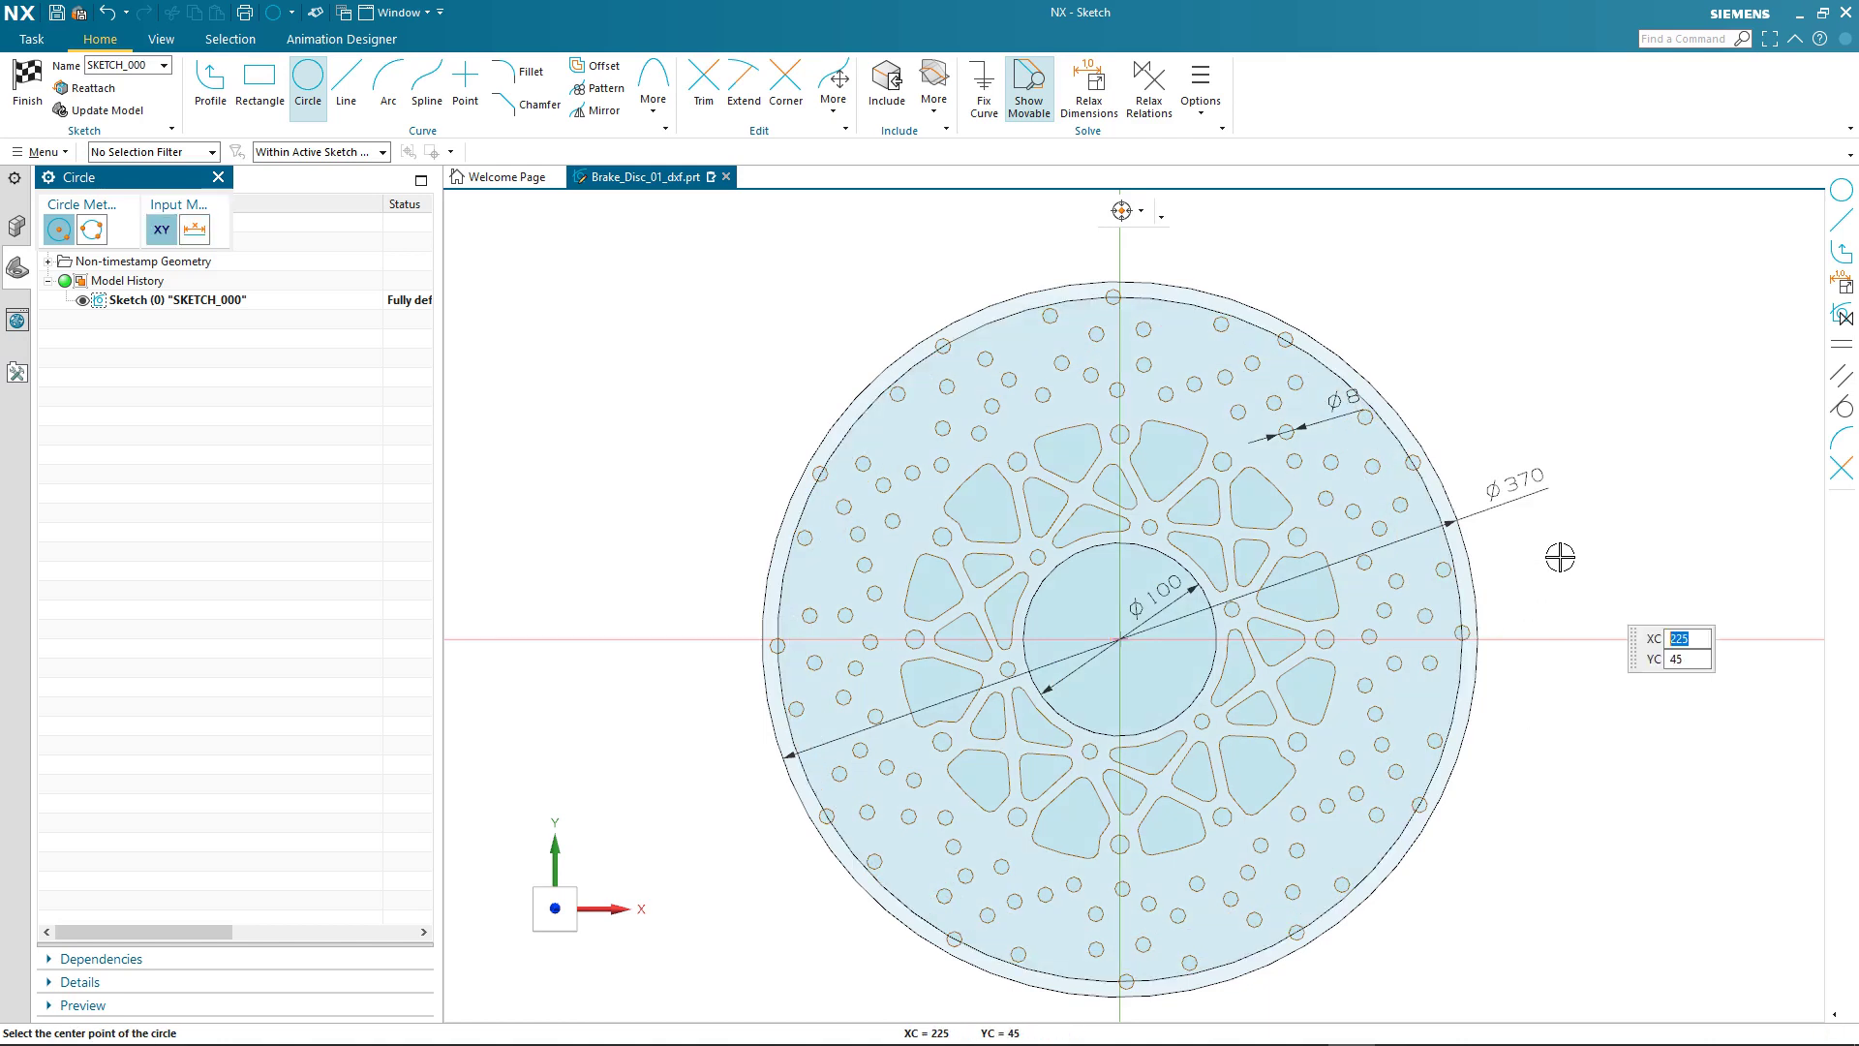
key("Escape")
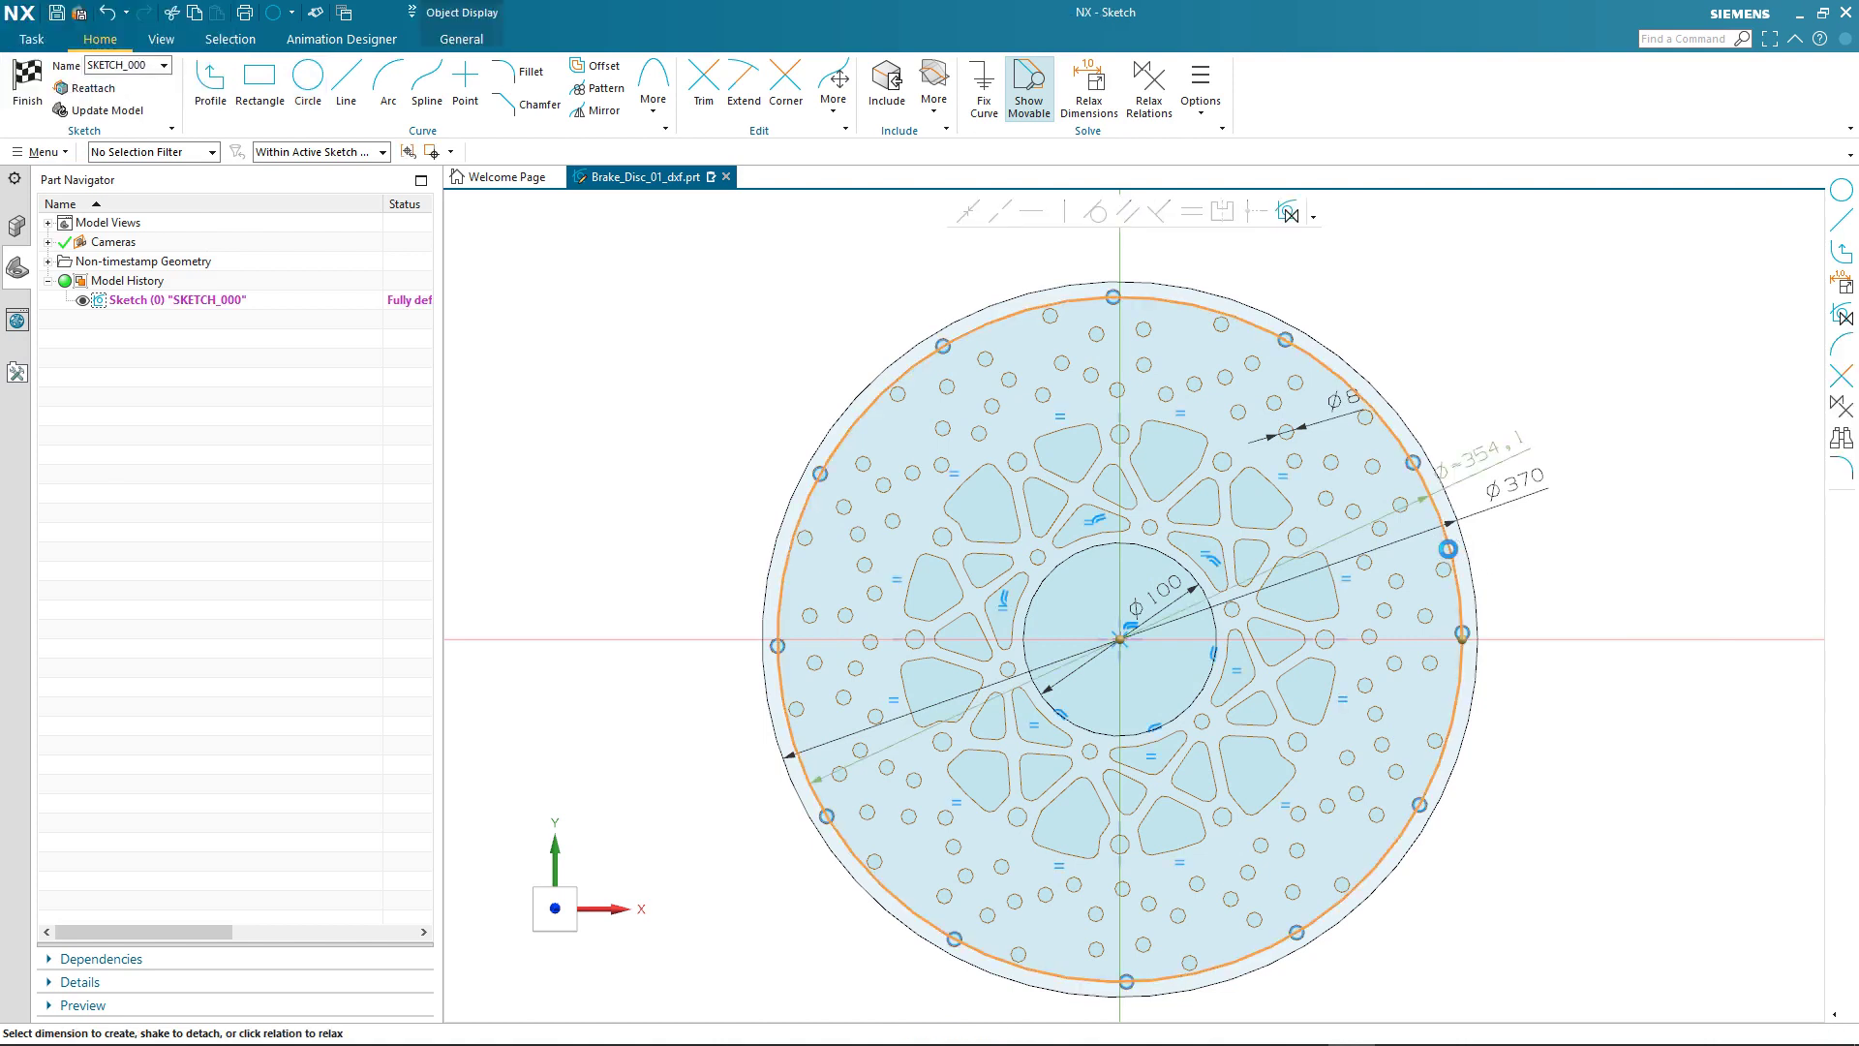
left_click(1449, 547)
left_click(1544, 513)
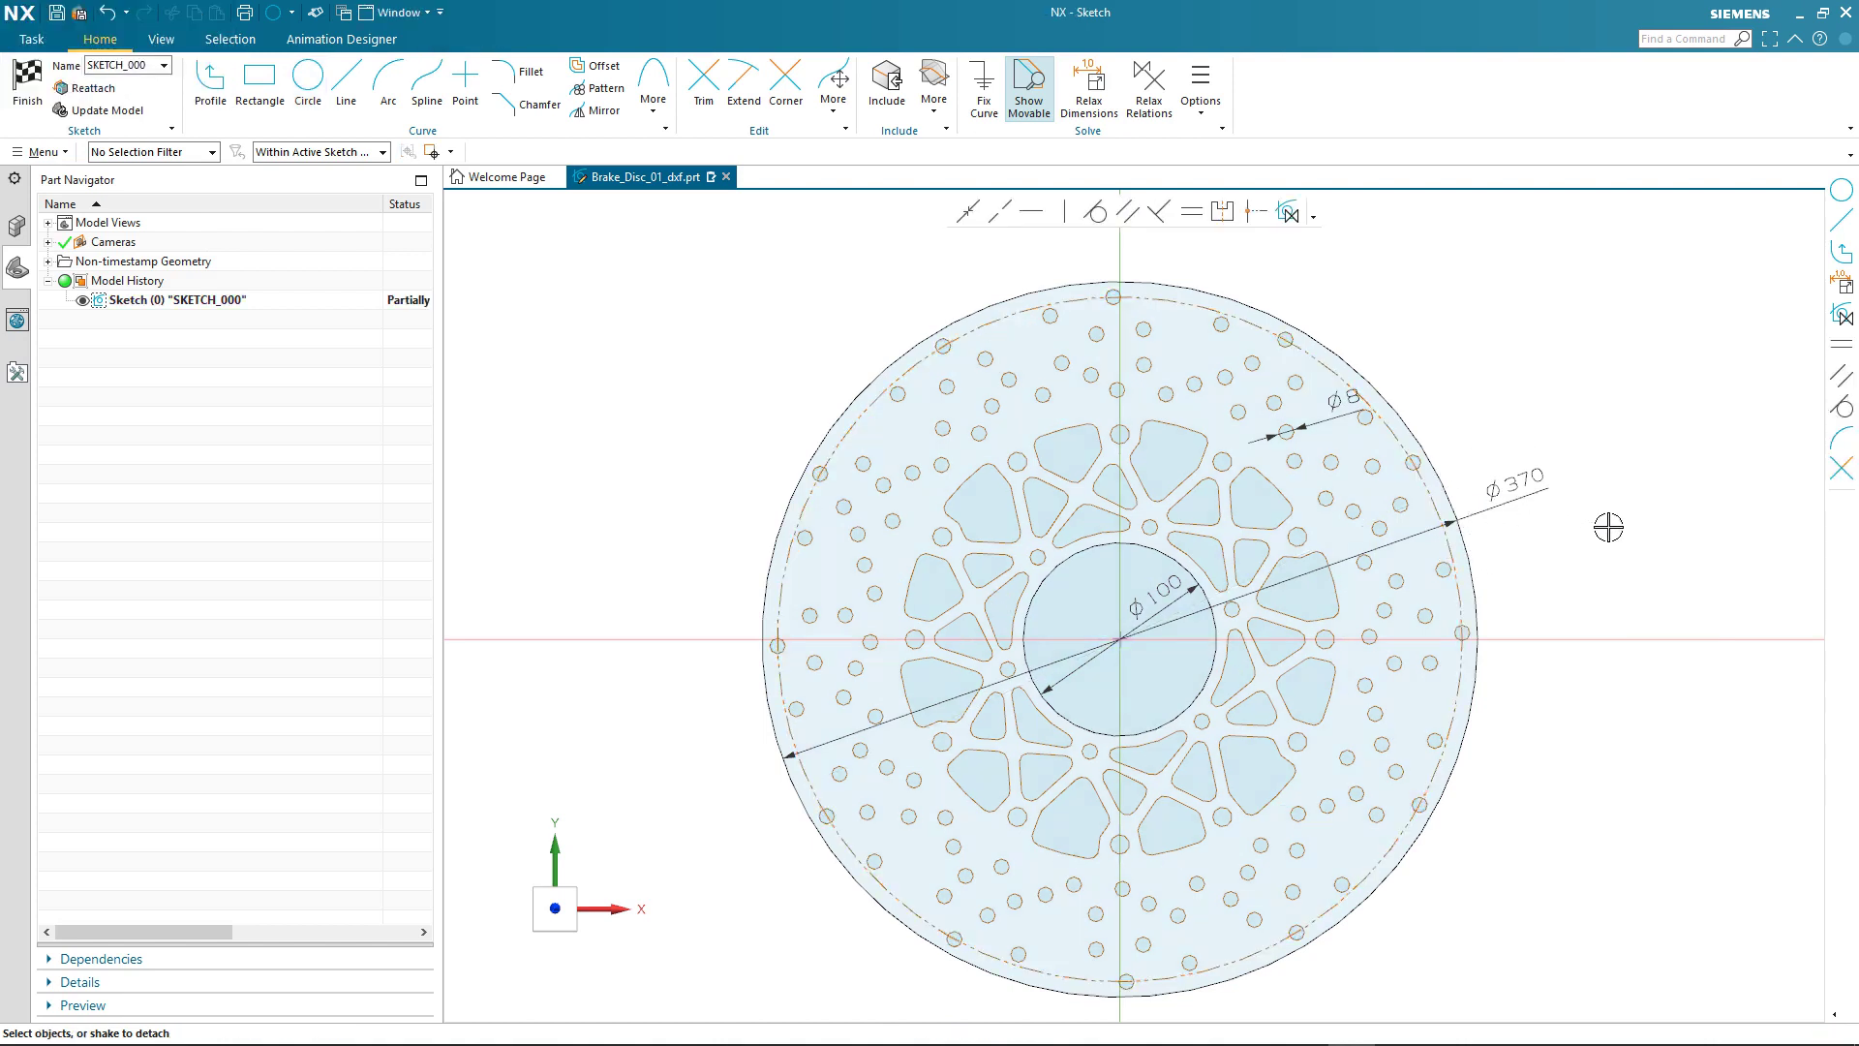
Reduce the disc's outer diameter dimension to 355.
double_click(1537, 484)
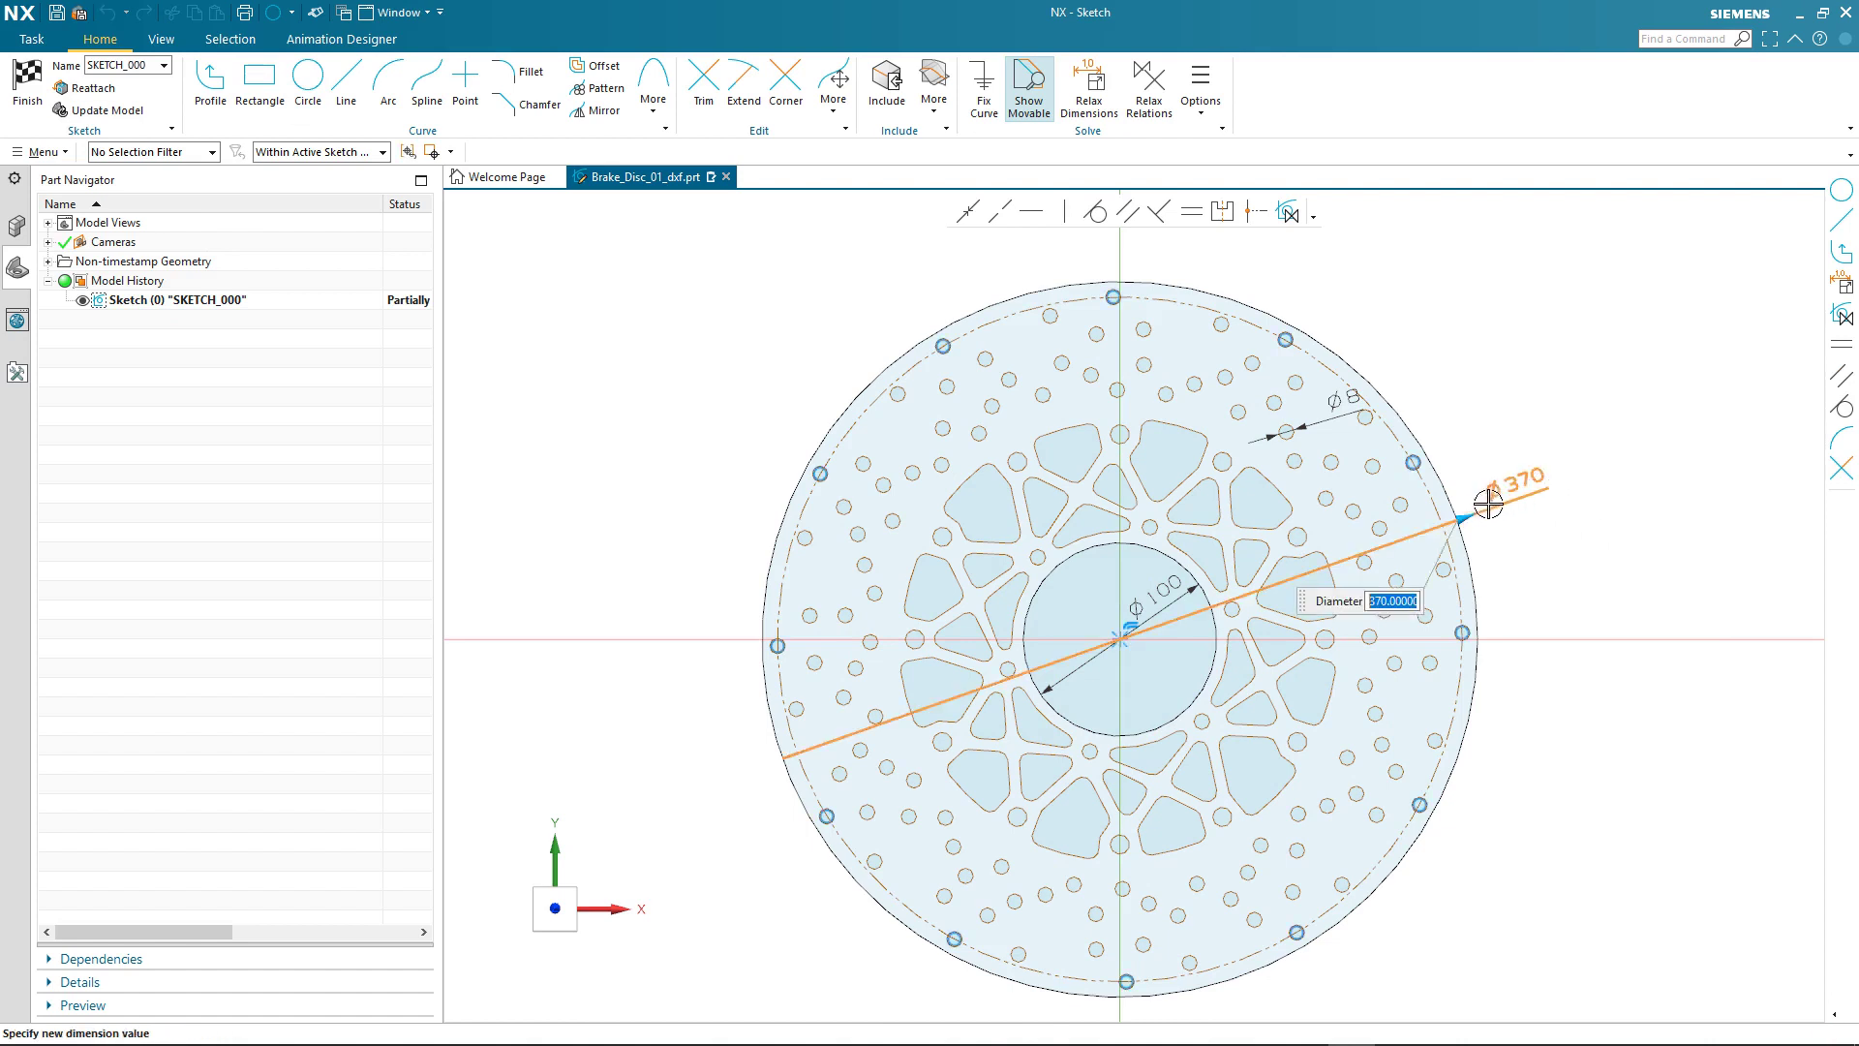
left_click_drag(1461, 515, 1474, 564)
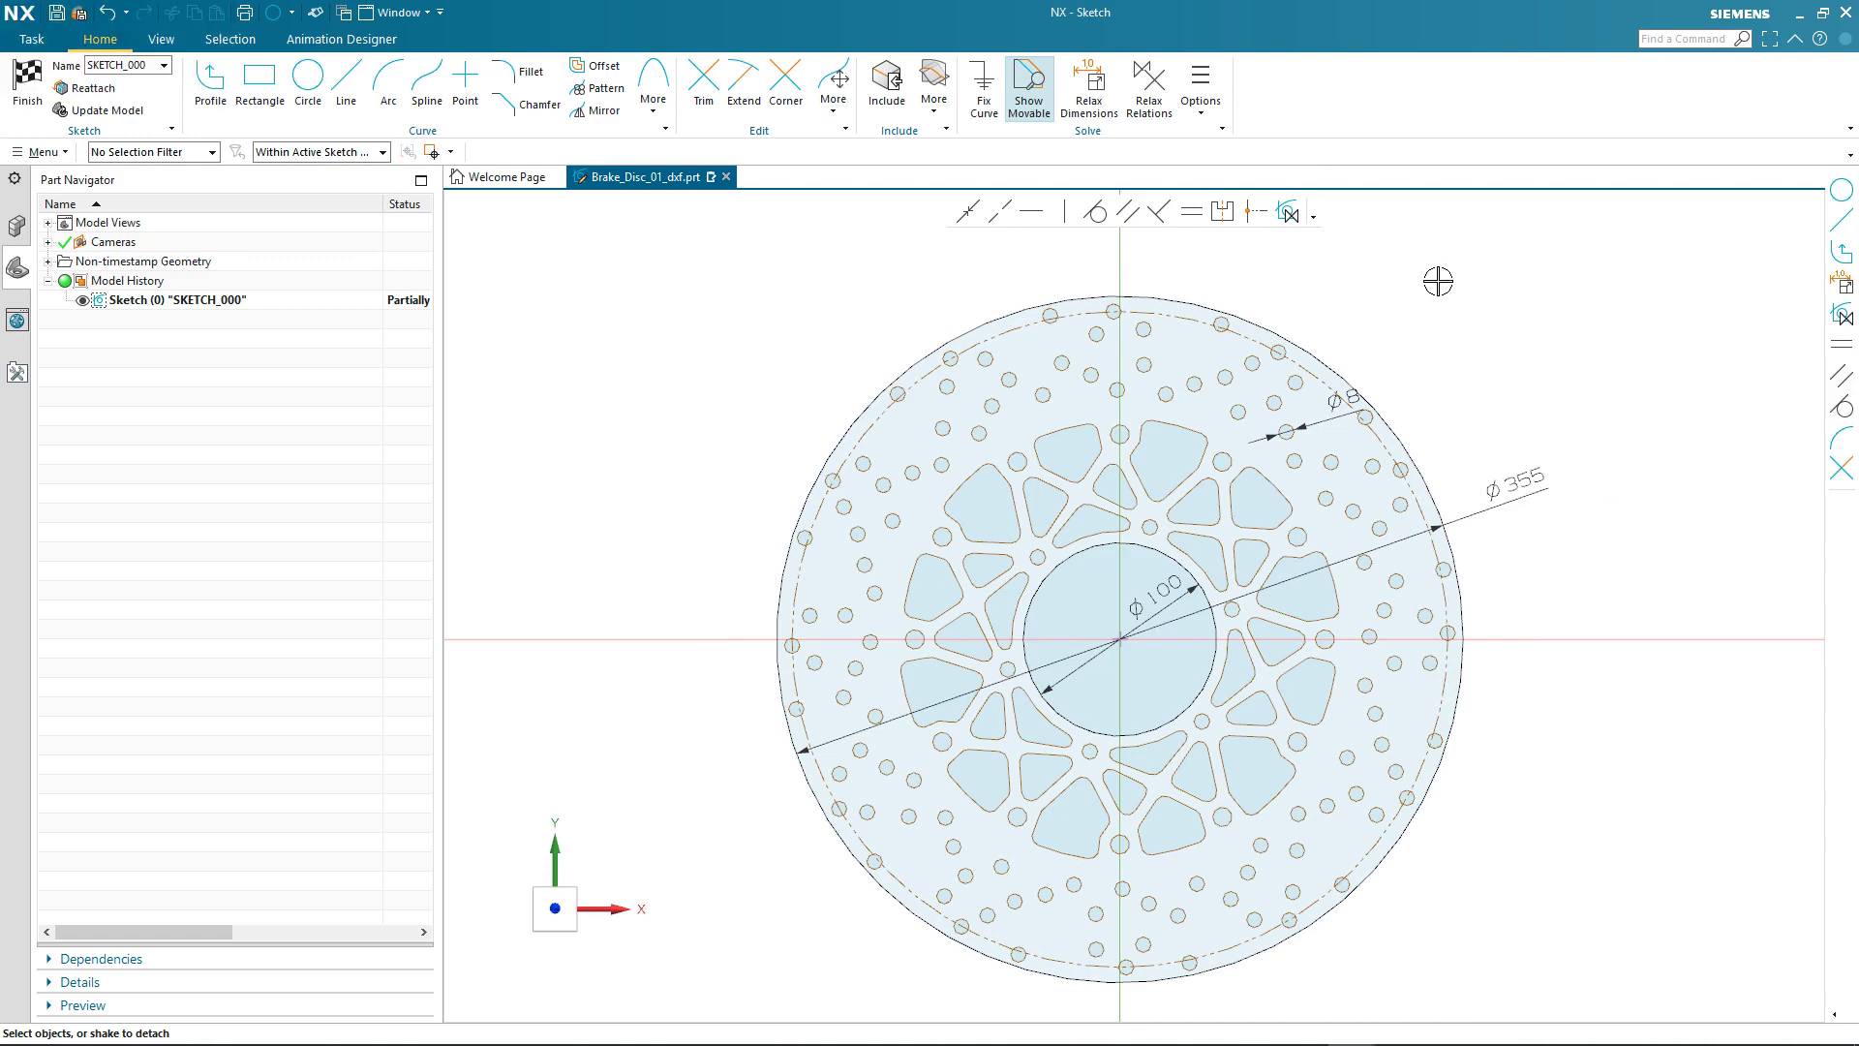
Turn on Rotate Drag and rotate a group of four ventilation holes above the spokes slightly about the disc centre.
left_click(1207, 120)
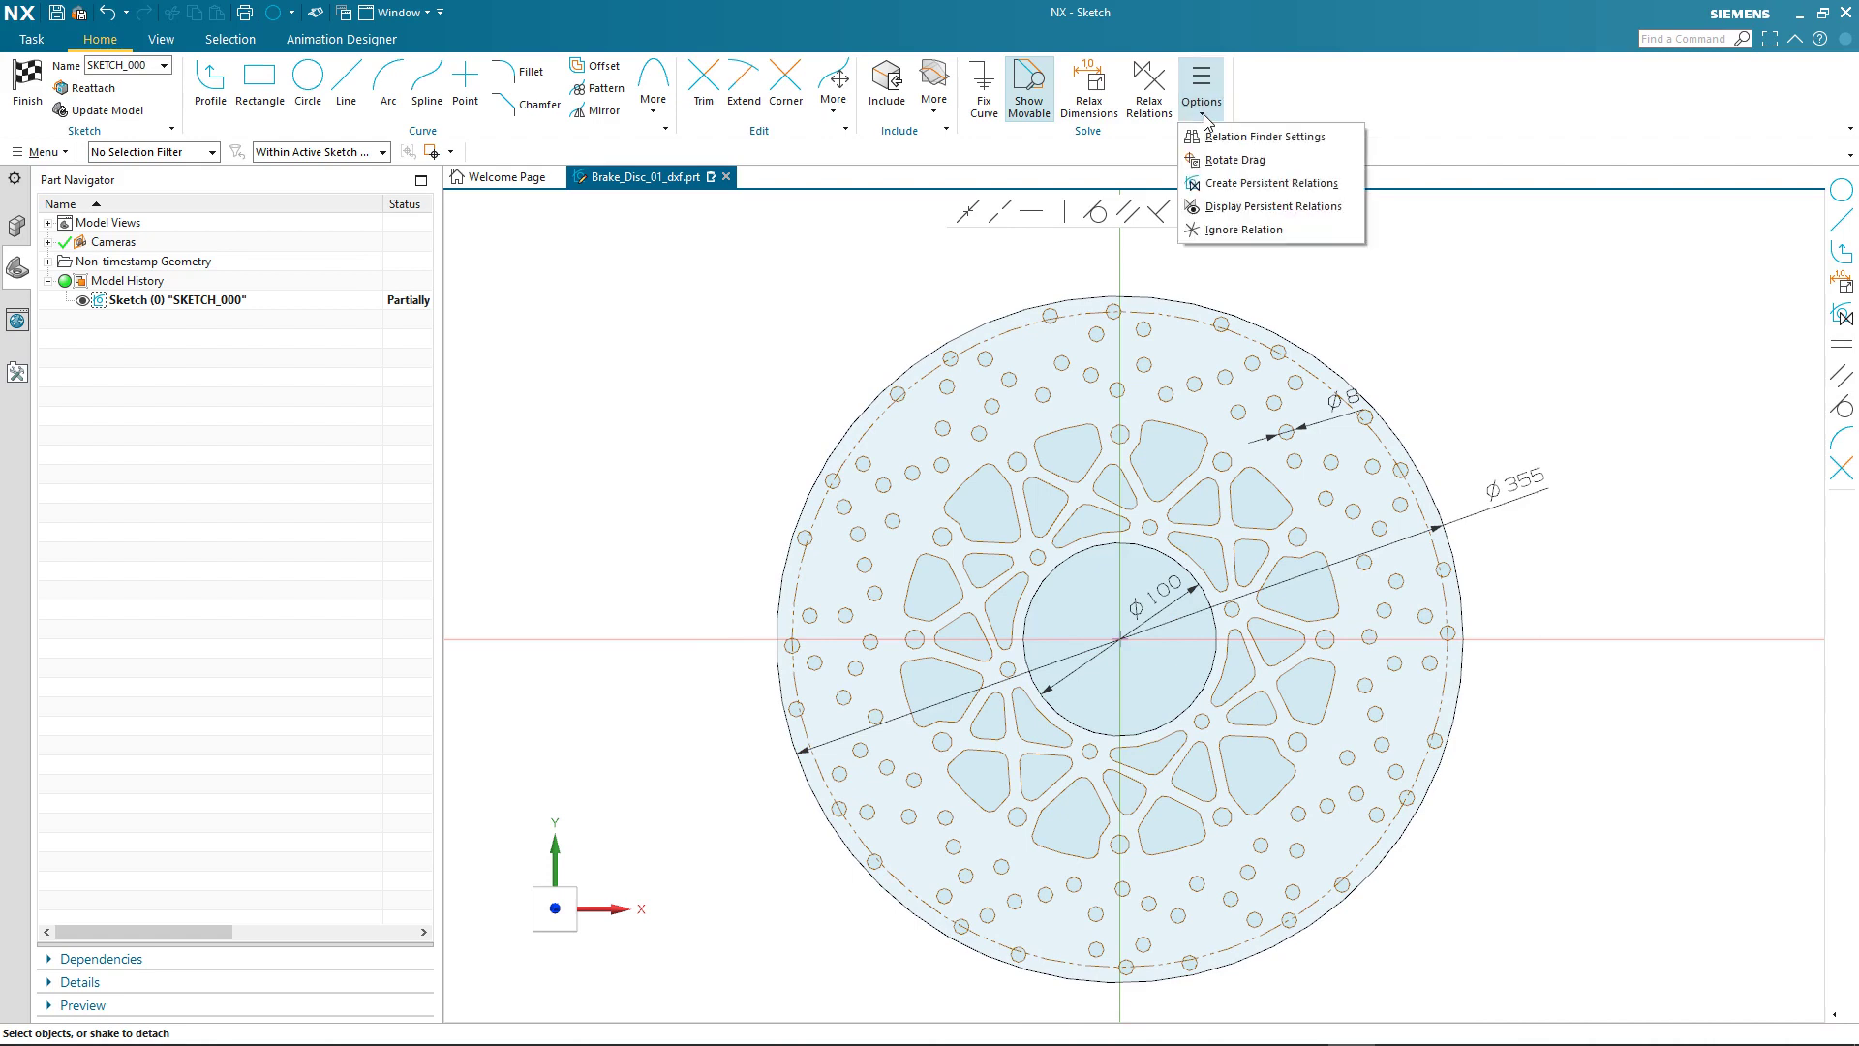
left_click(1207, 165)
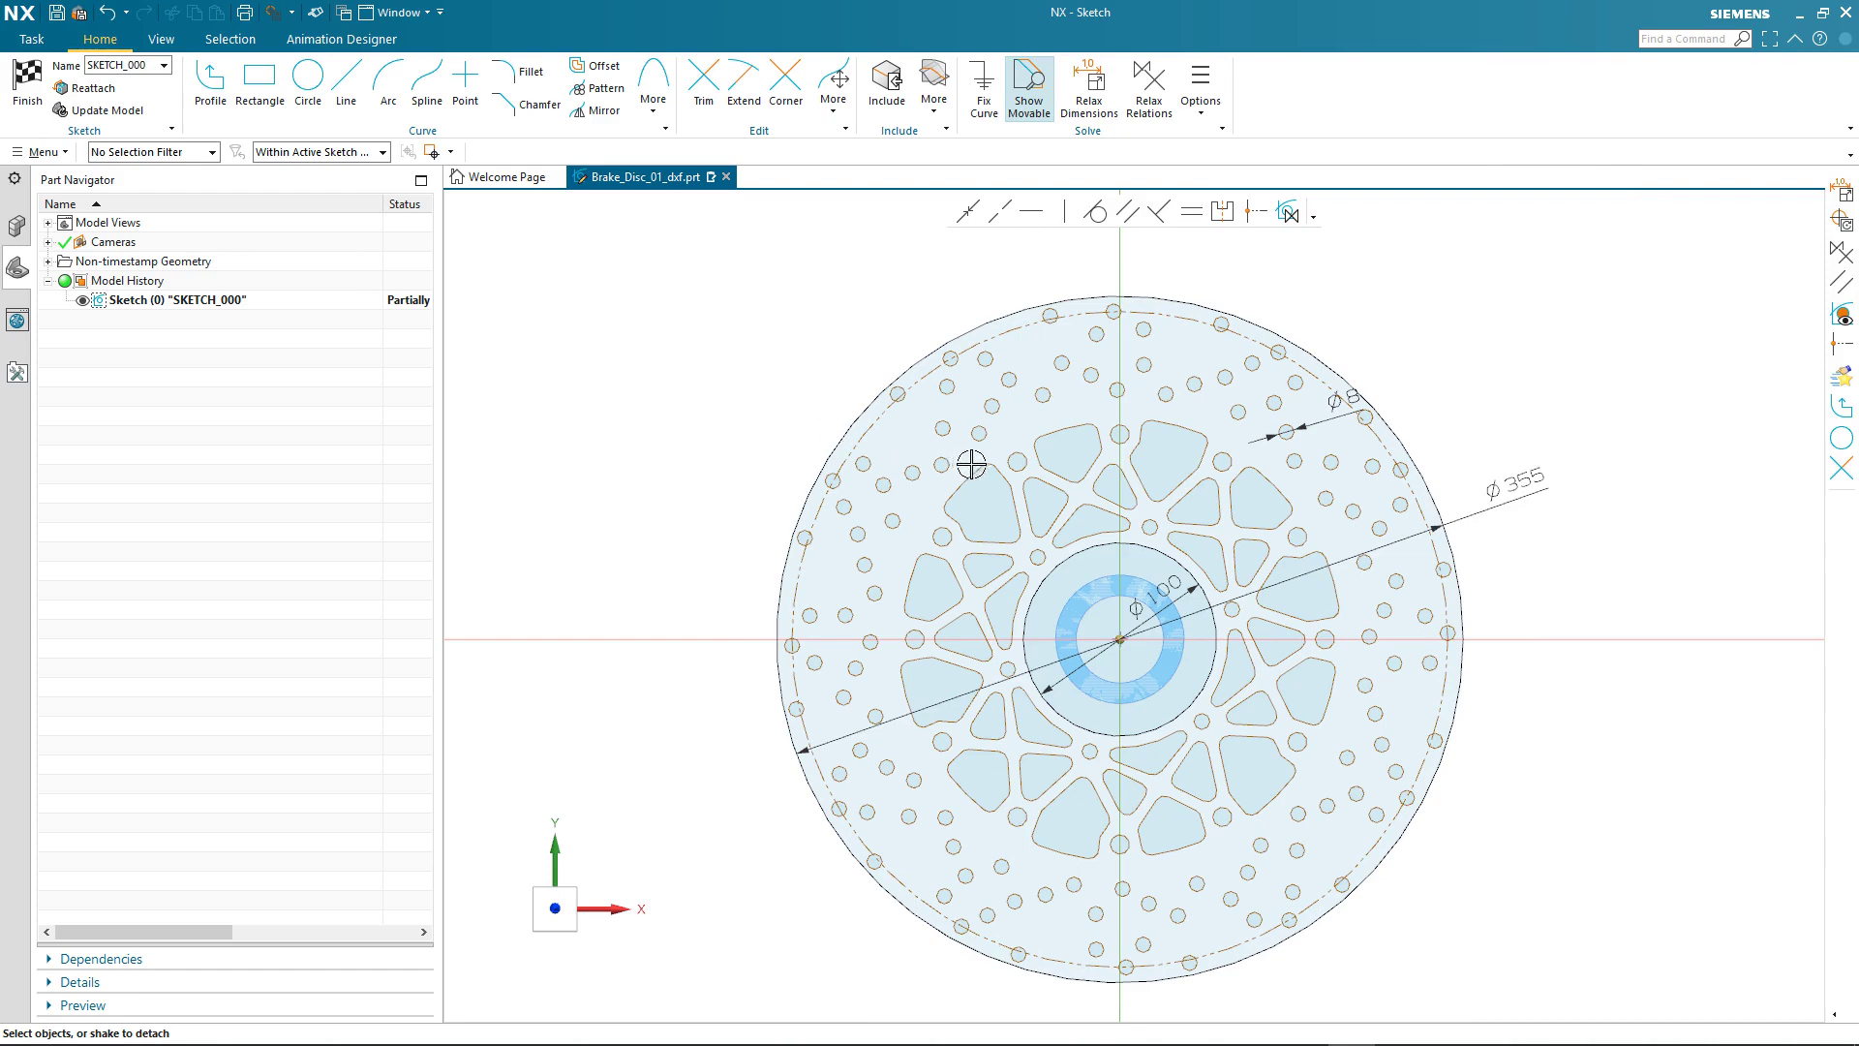
scroll(1012, 402, "up", 3)
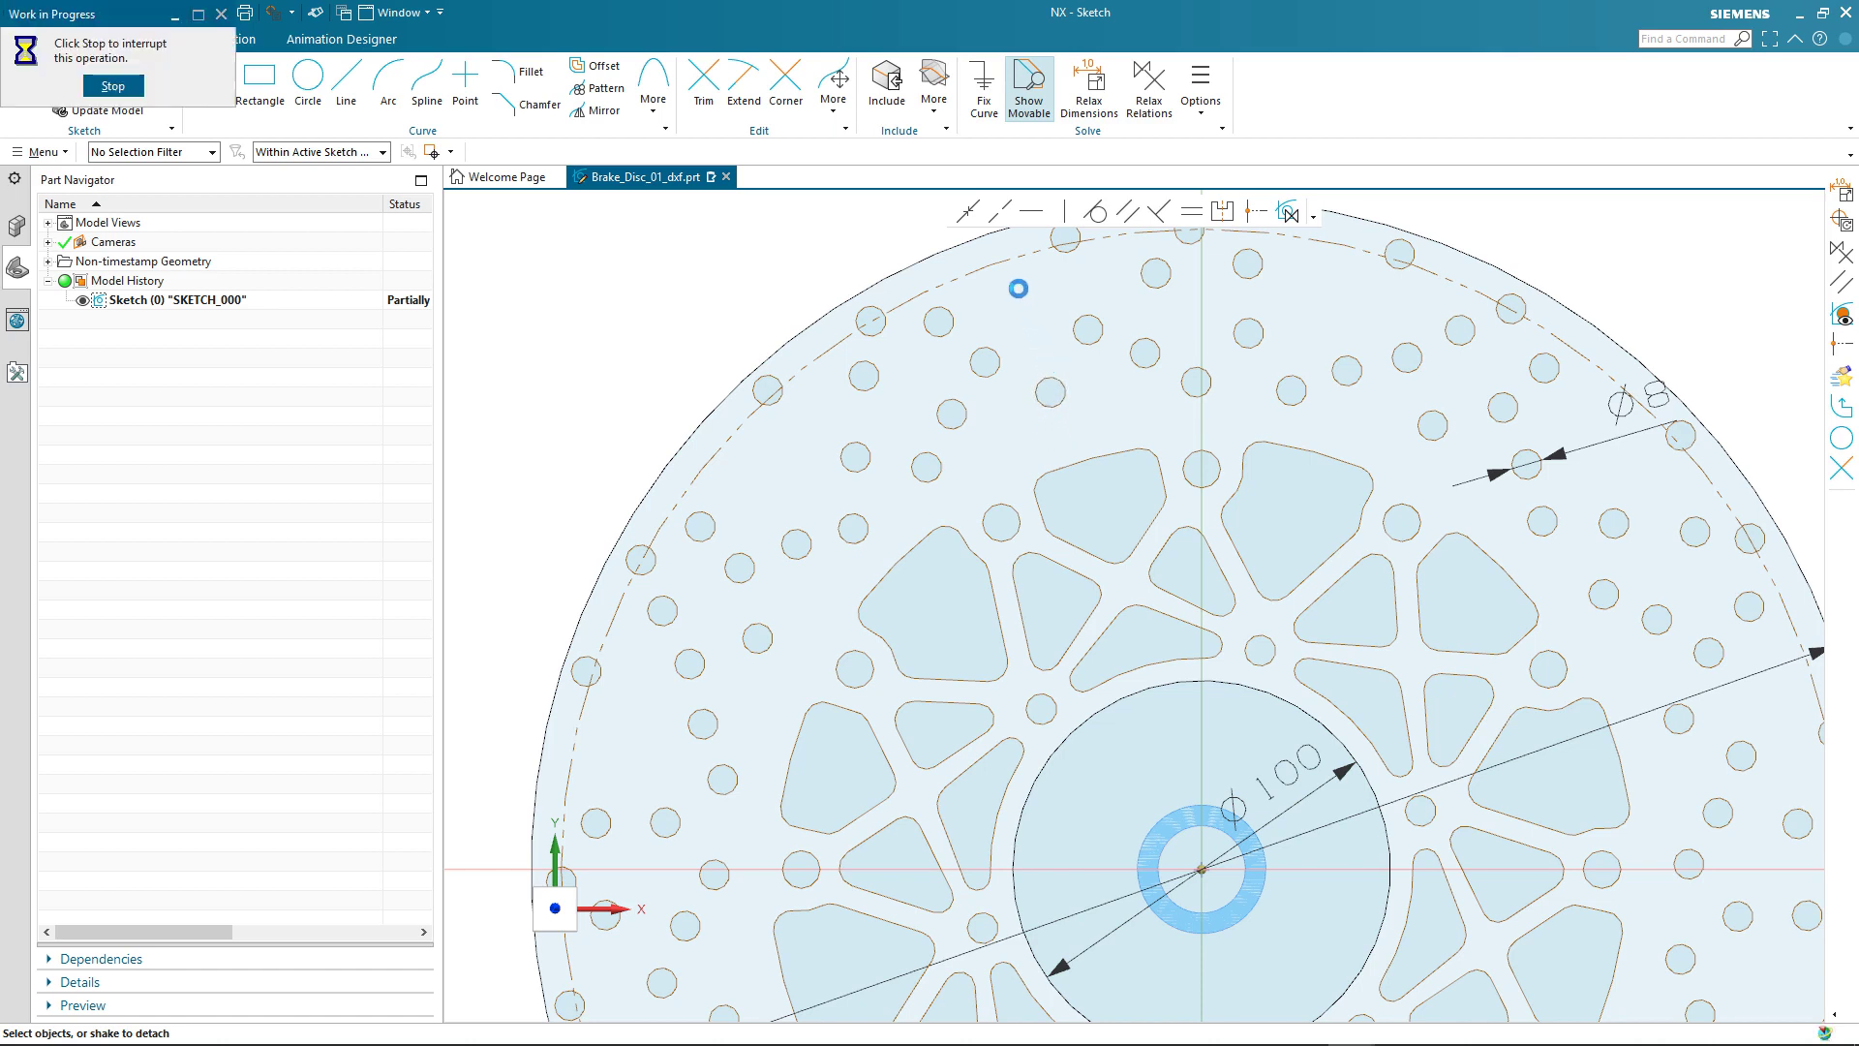
left_click_drag(1018, 287, 1222, 414)
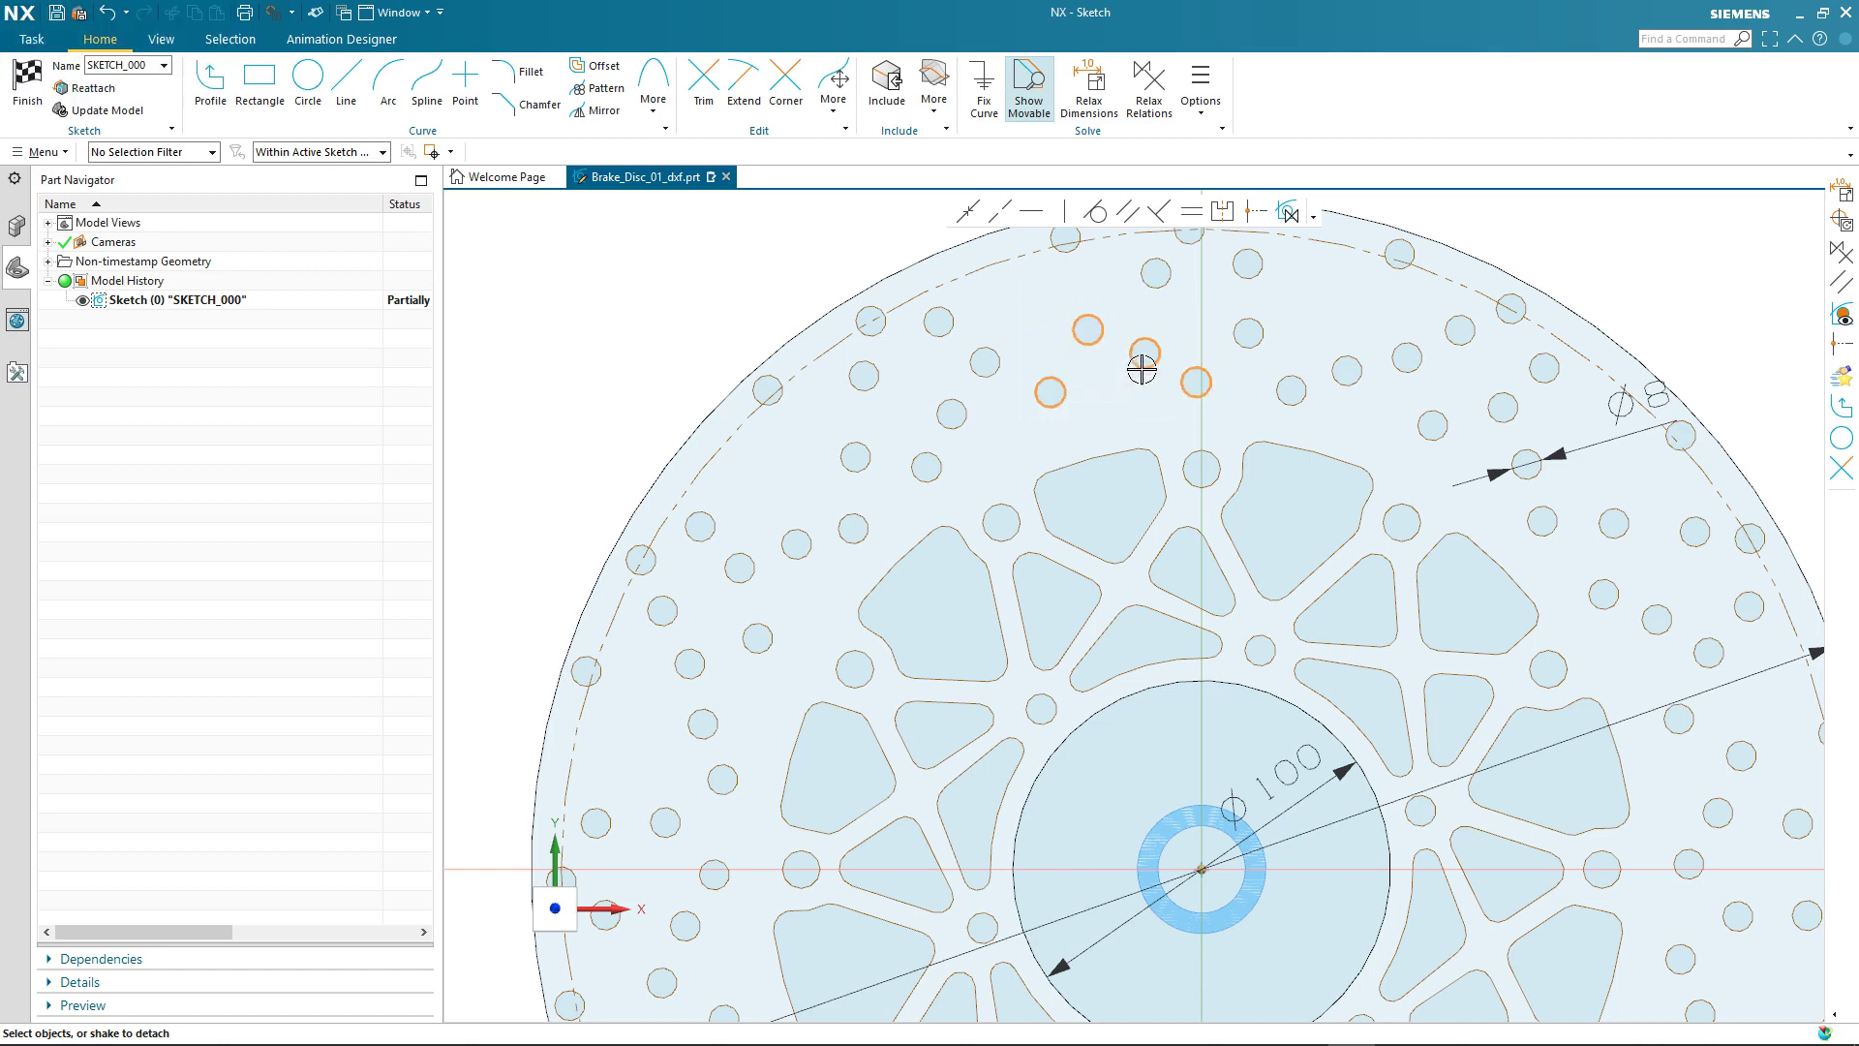
mouse_move(1129, 362)
left_mouse_down()
mouse_move(1043, 409)
mouse_move(1144, 384)
left_mouse_up()
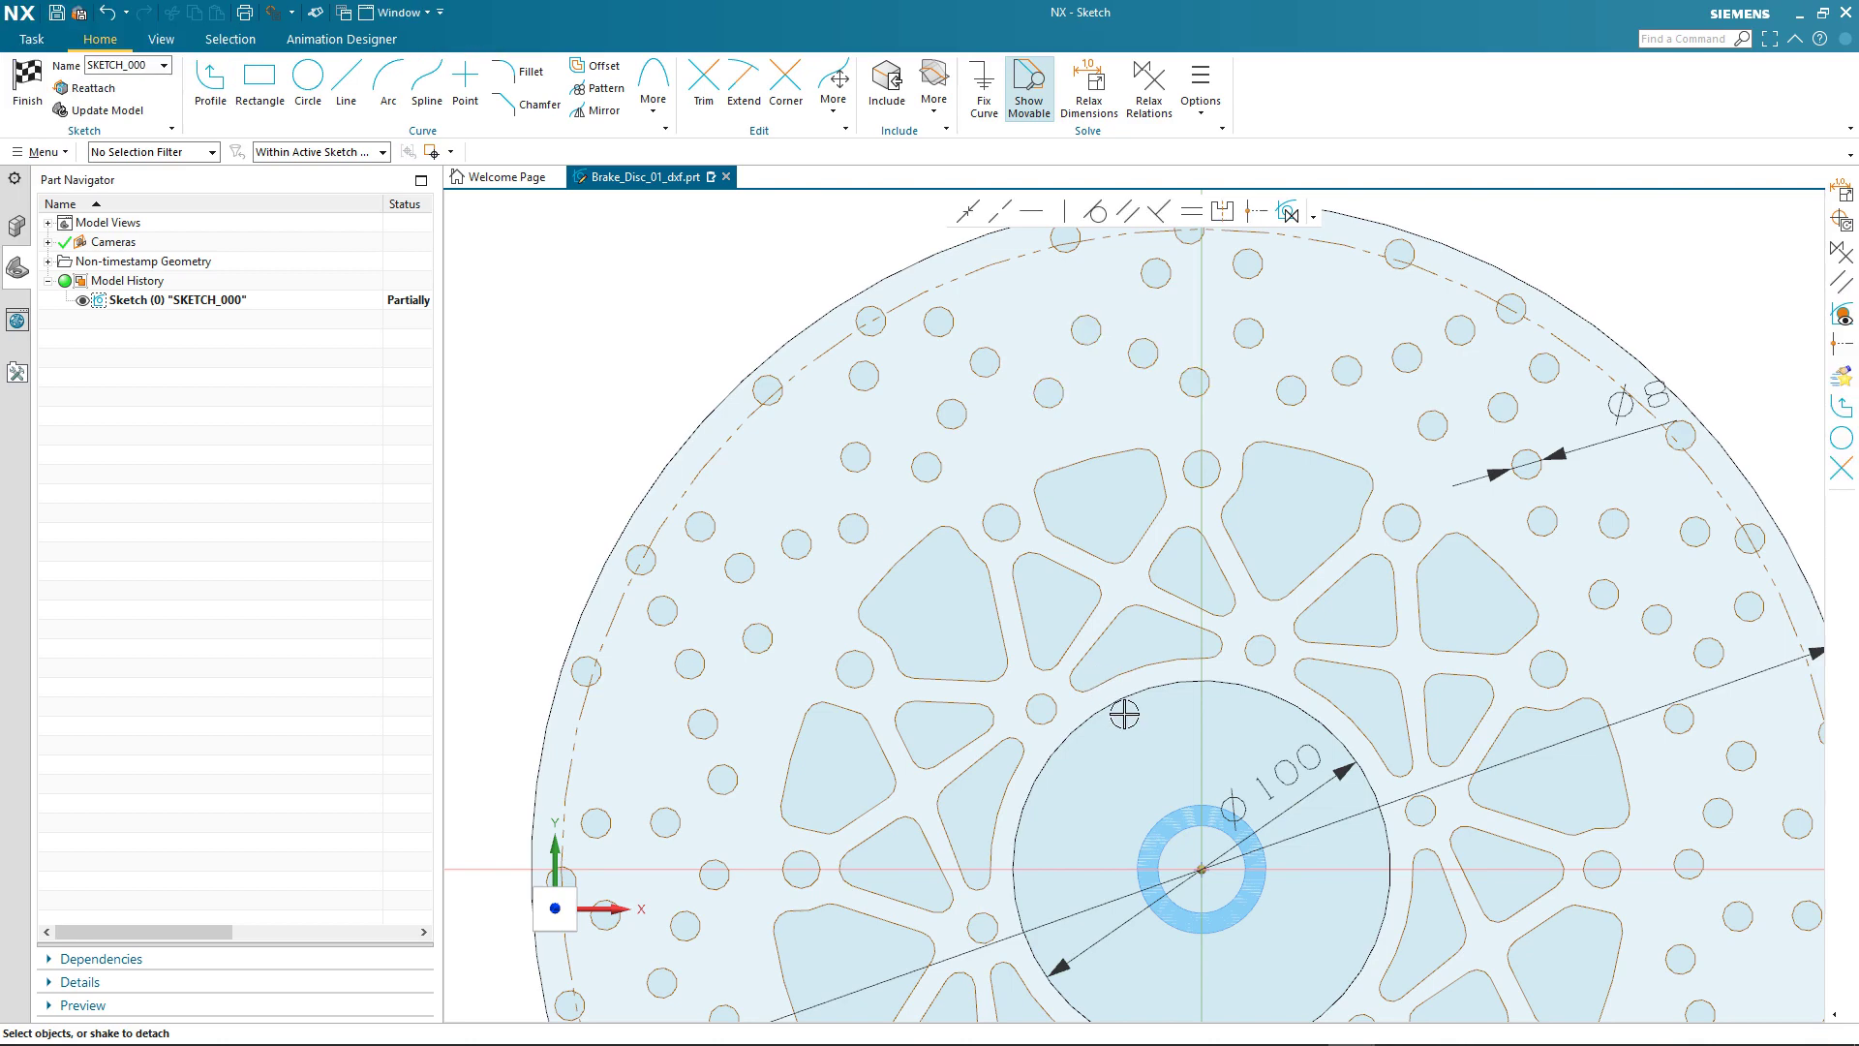
Lasso-select the inner spoke pattern, rotate it about the disc centre with Relax Relations on, and finish the sketch.
scroll(1122, 711, "down", 5)
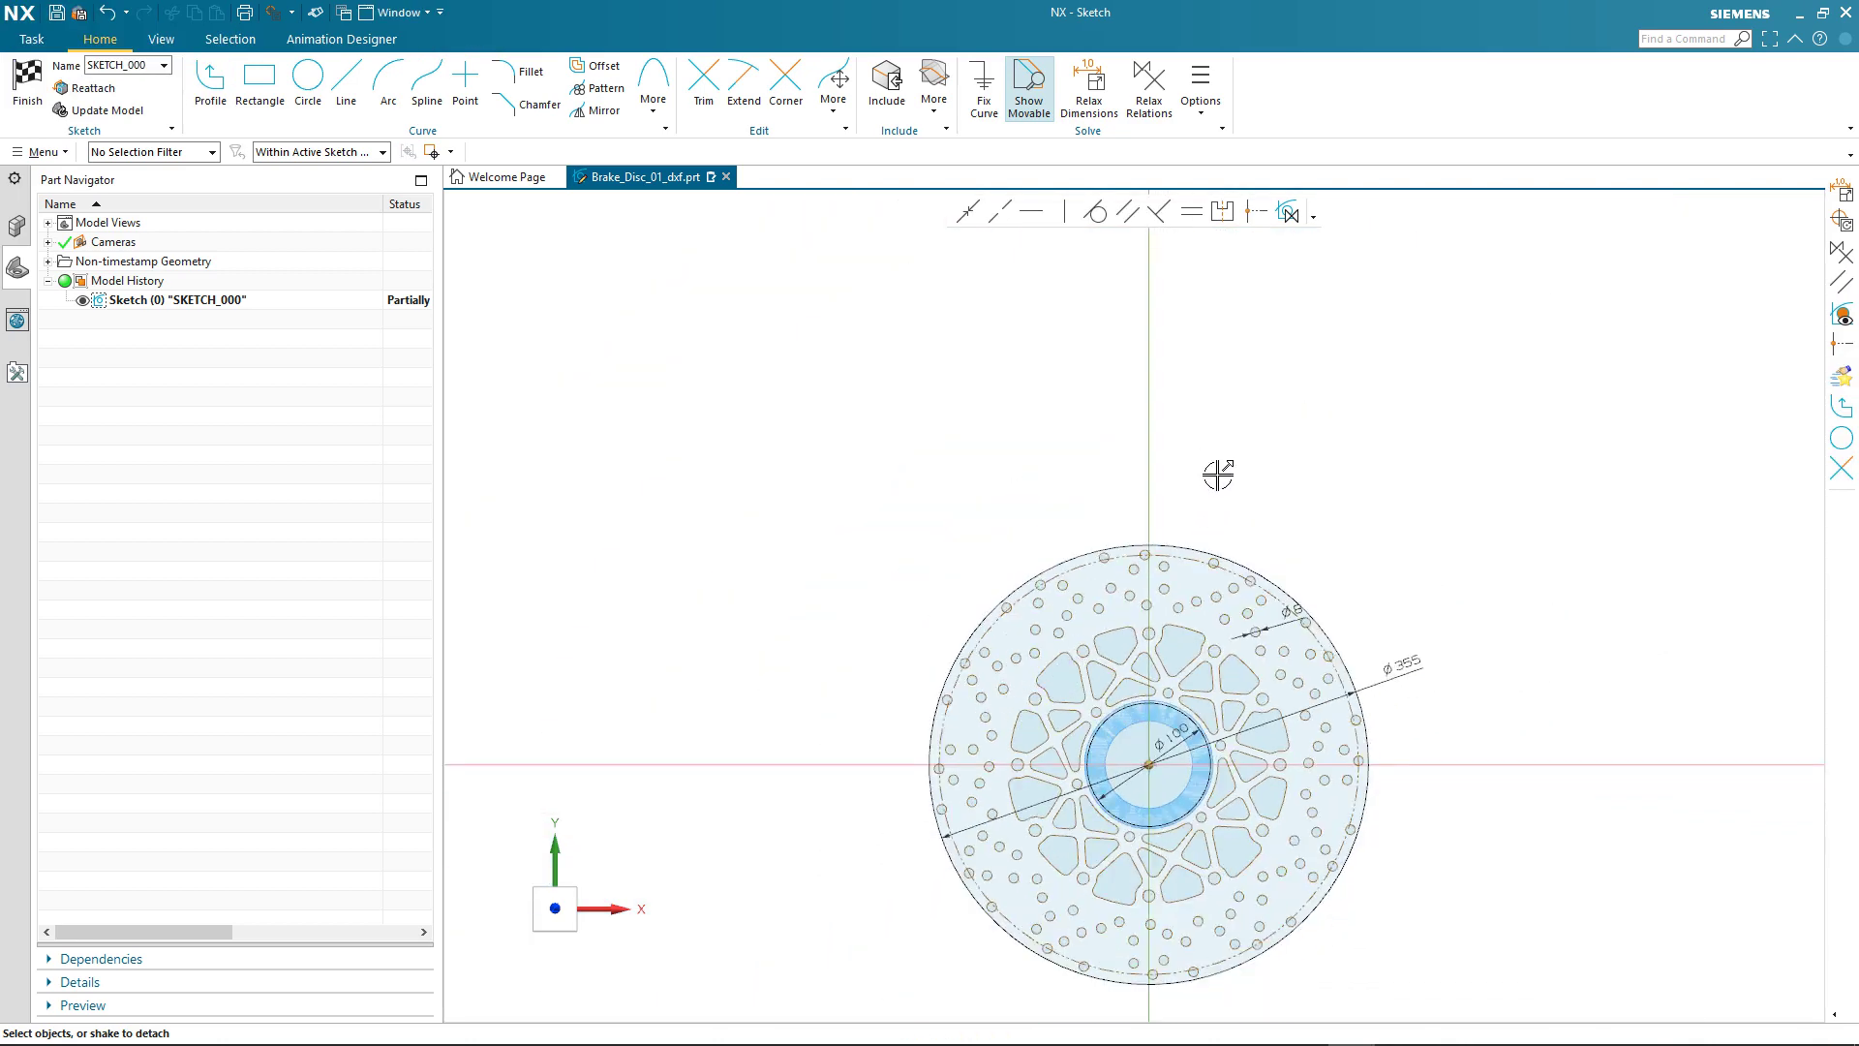
key("ctrl+f")
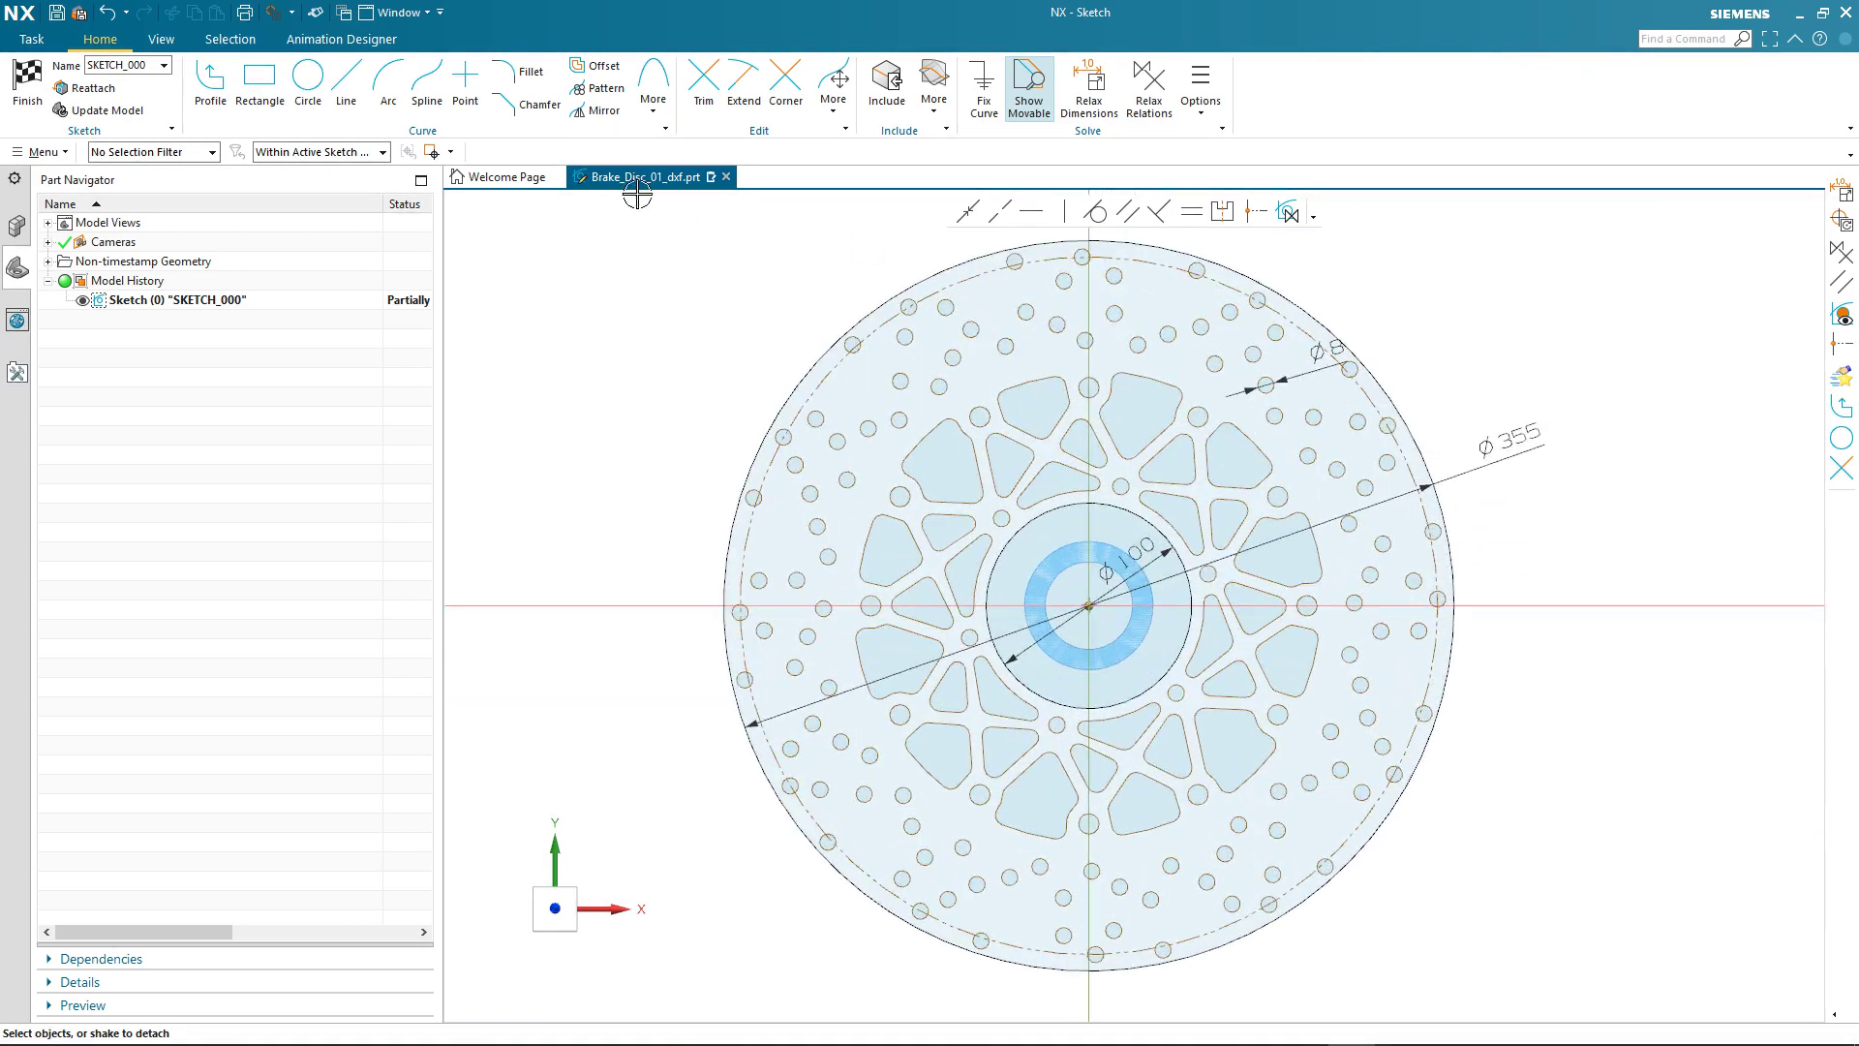
left_click(450, 152)
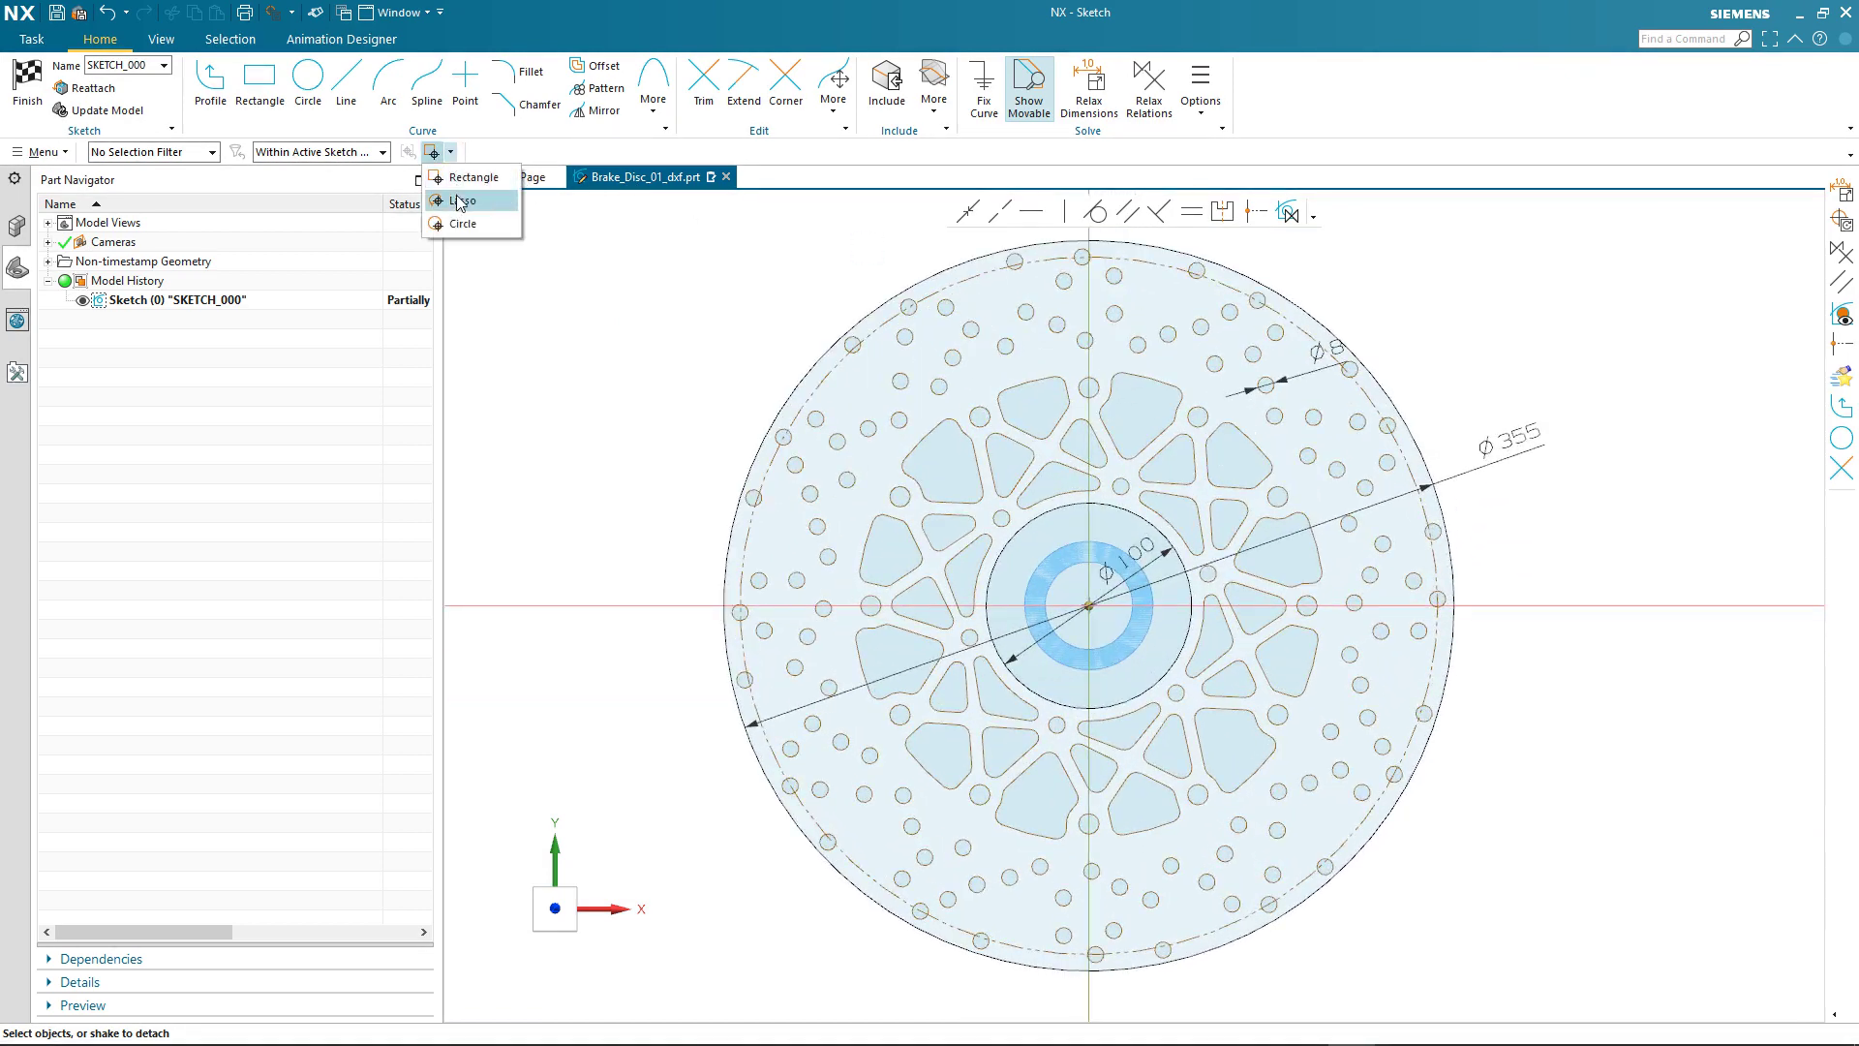
left_click(459, 207)
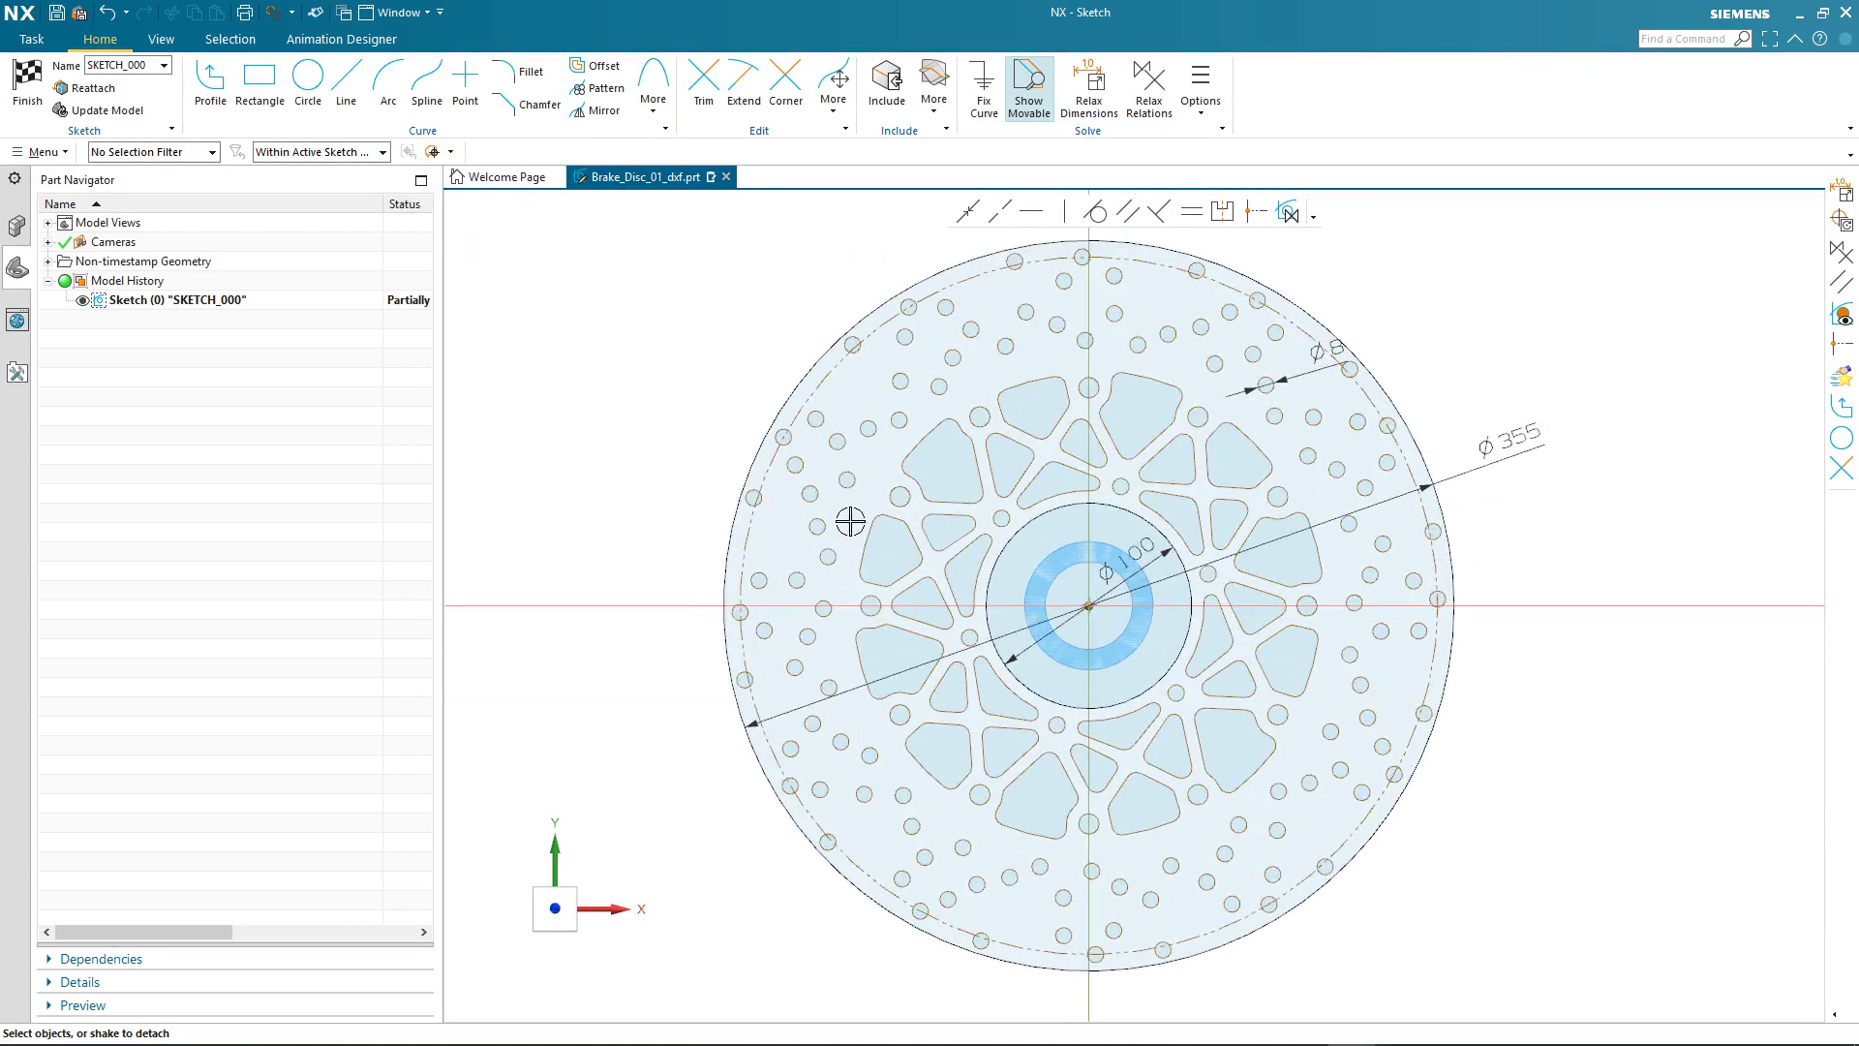
mouse_move(851, 513)
left_mouse_down()
mouse_move(850, 690)
mouse_move(881, 747)
mouse_move(976, 816)
mouse_move(1022, 841)
mouse_move(1189, 842)
mouse_move(1298, 747)
mouse_move(1334, 591)
mouse_move(1327, 513)
mouse_move(1293, 445)
mouse_move(1231, 400)
mouse_move(1047, 365)
mouse_move(992, 376)
mouse_move(882, 463)
left_mouse_up()
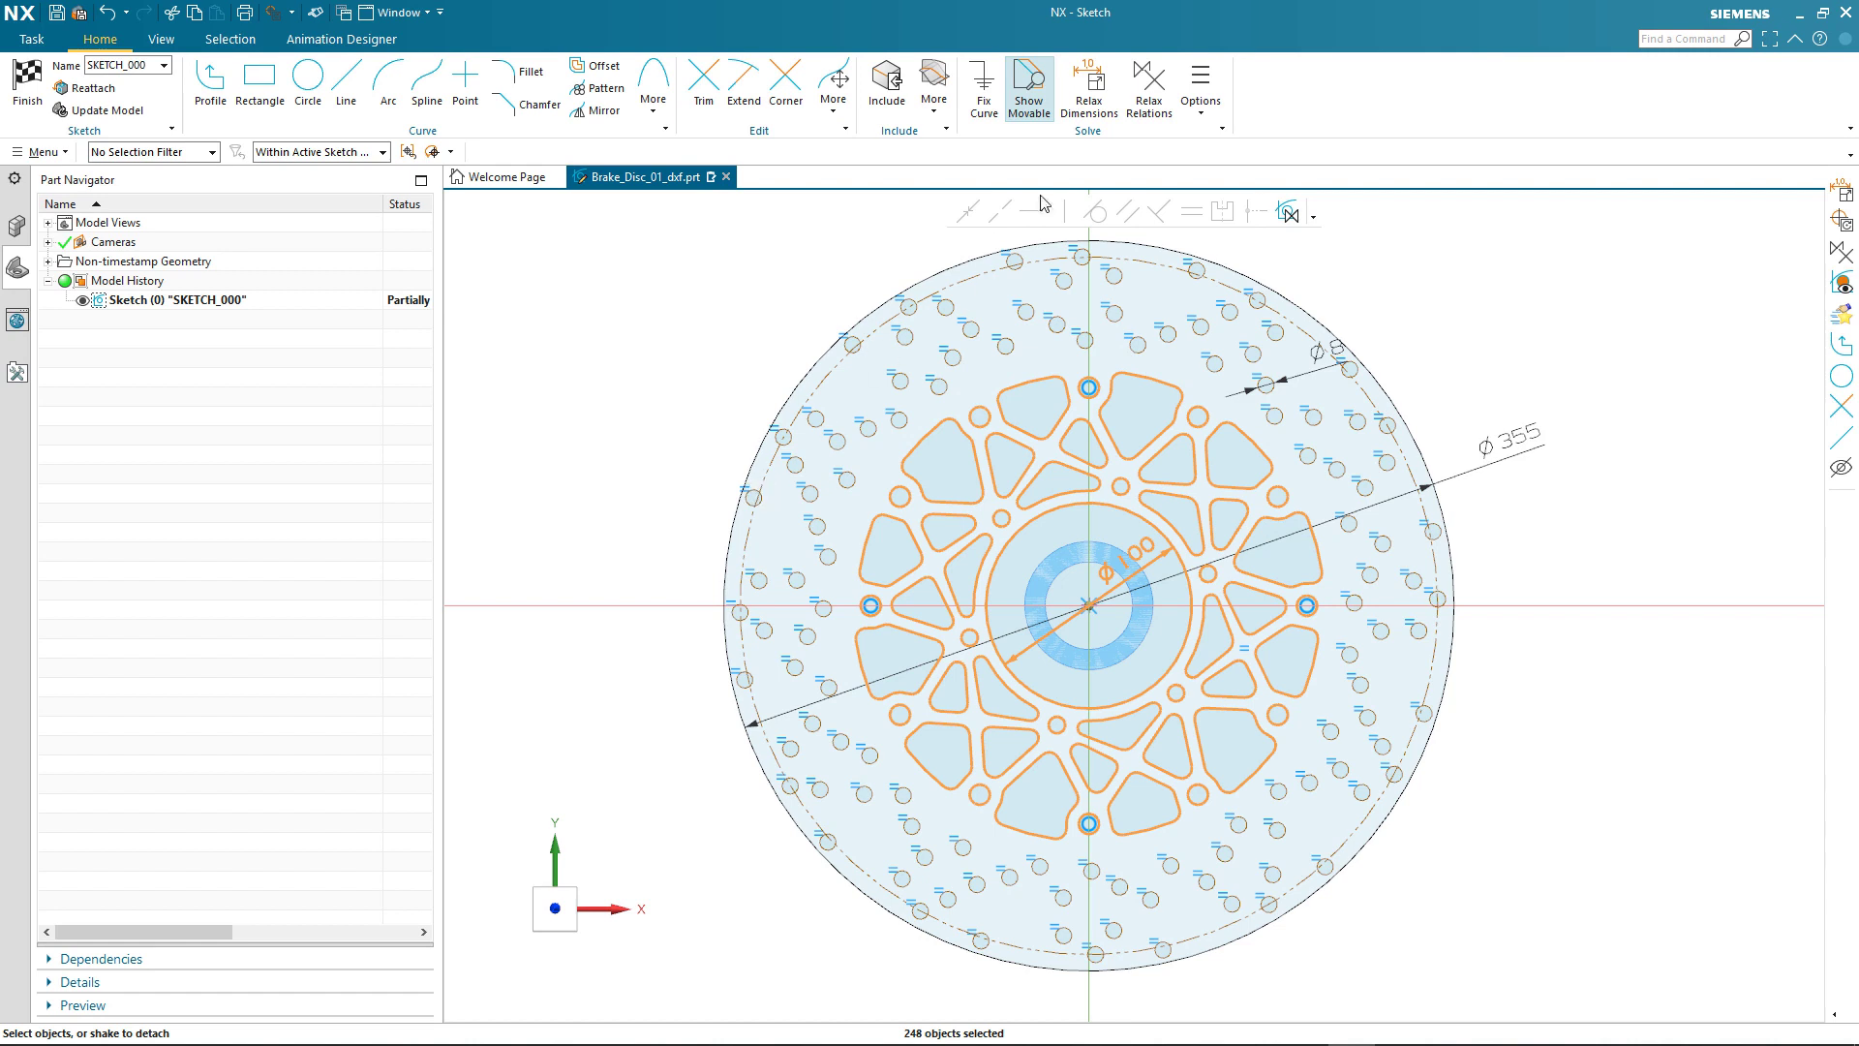
left_click(1148, 104)
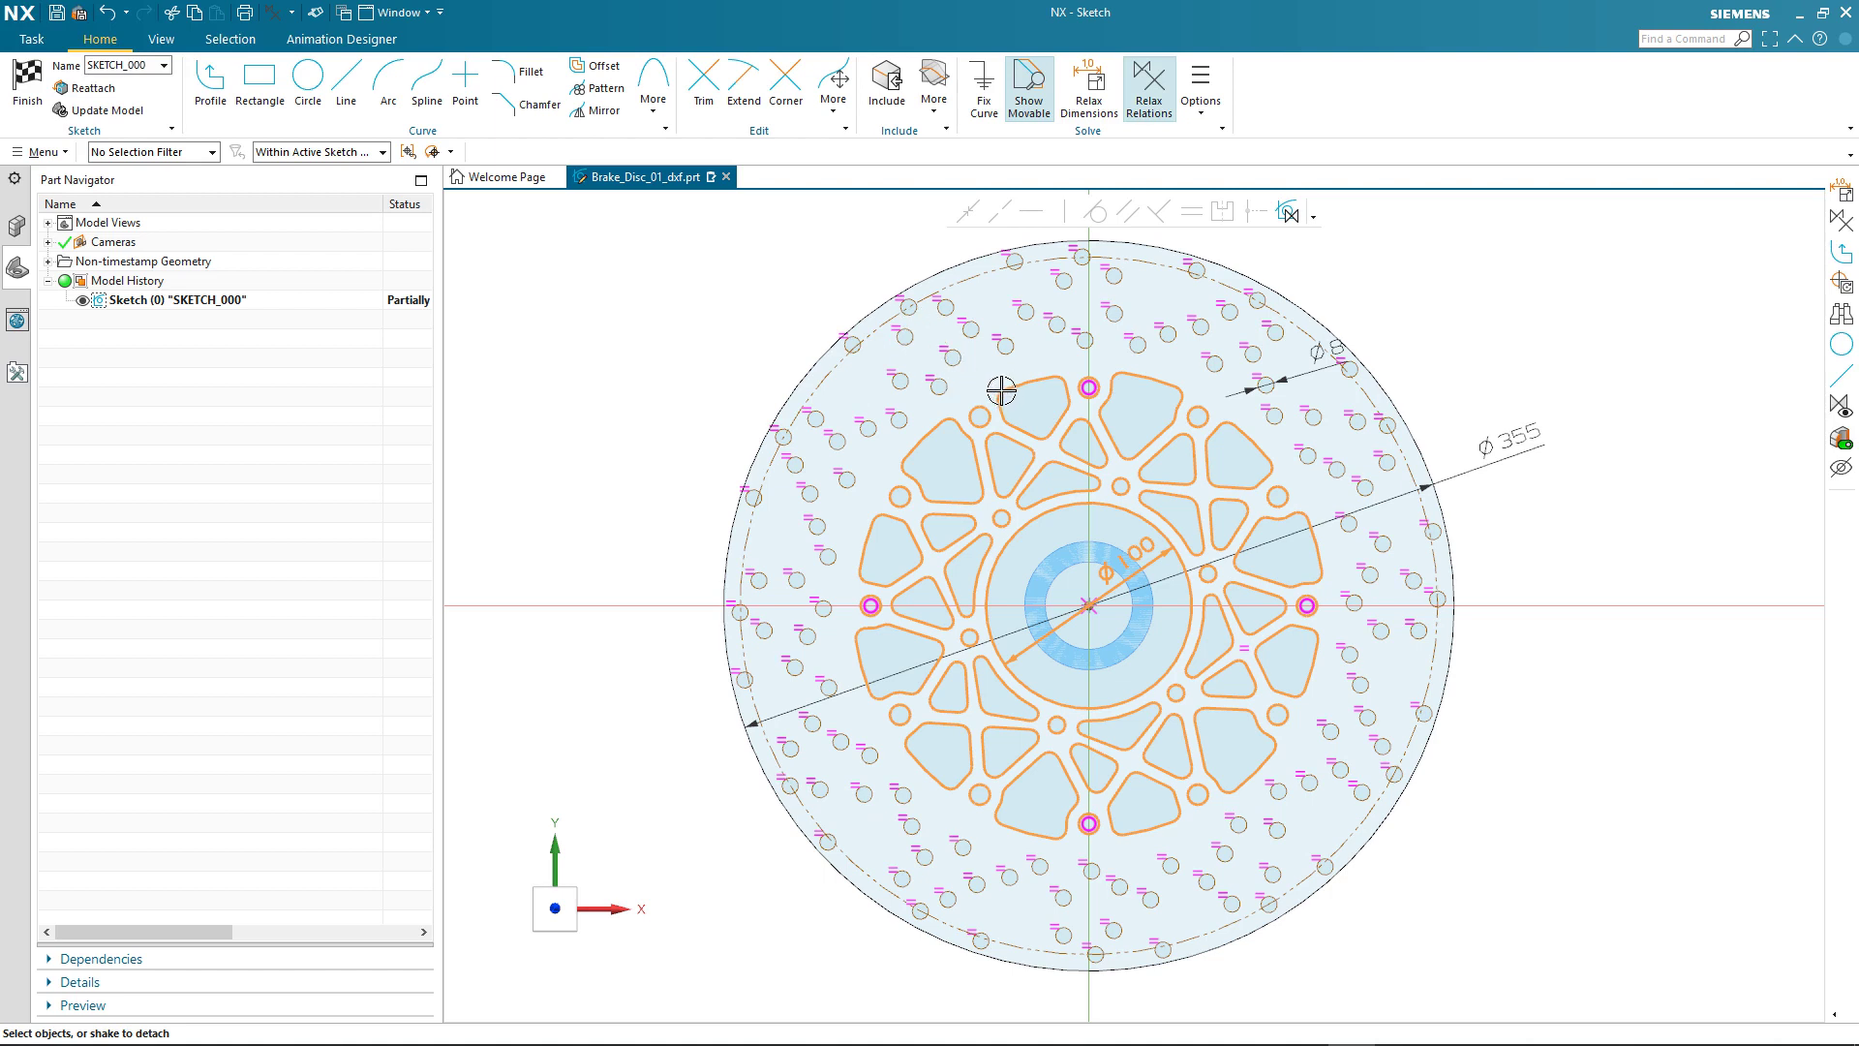
left_click_drag(992, 396, 949, 416)
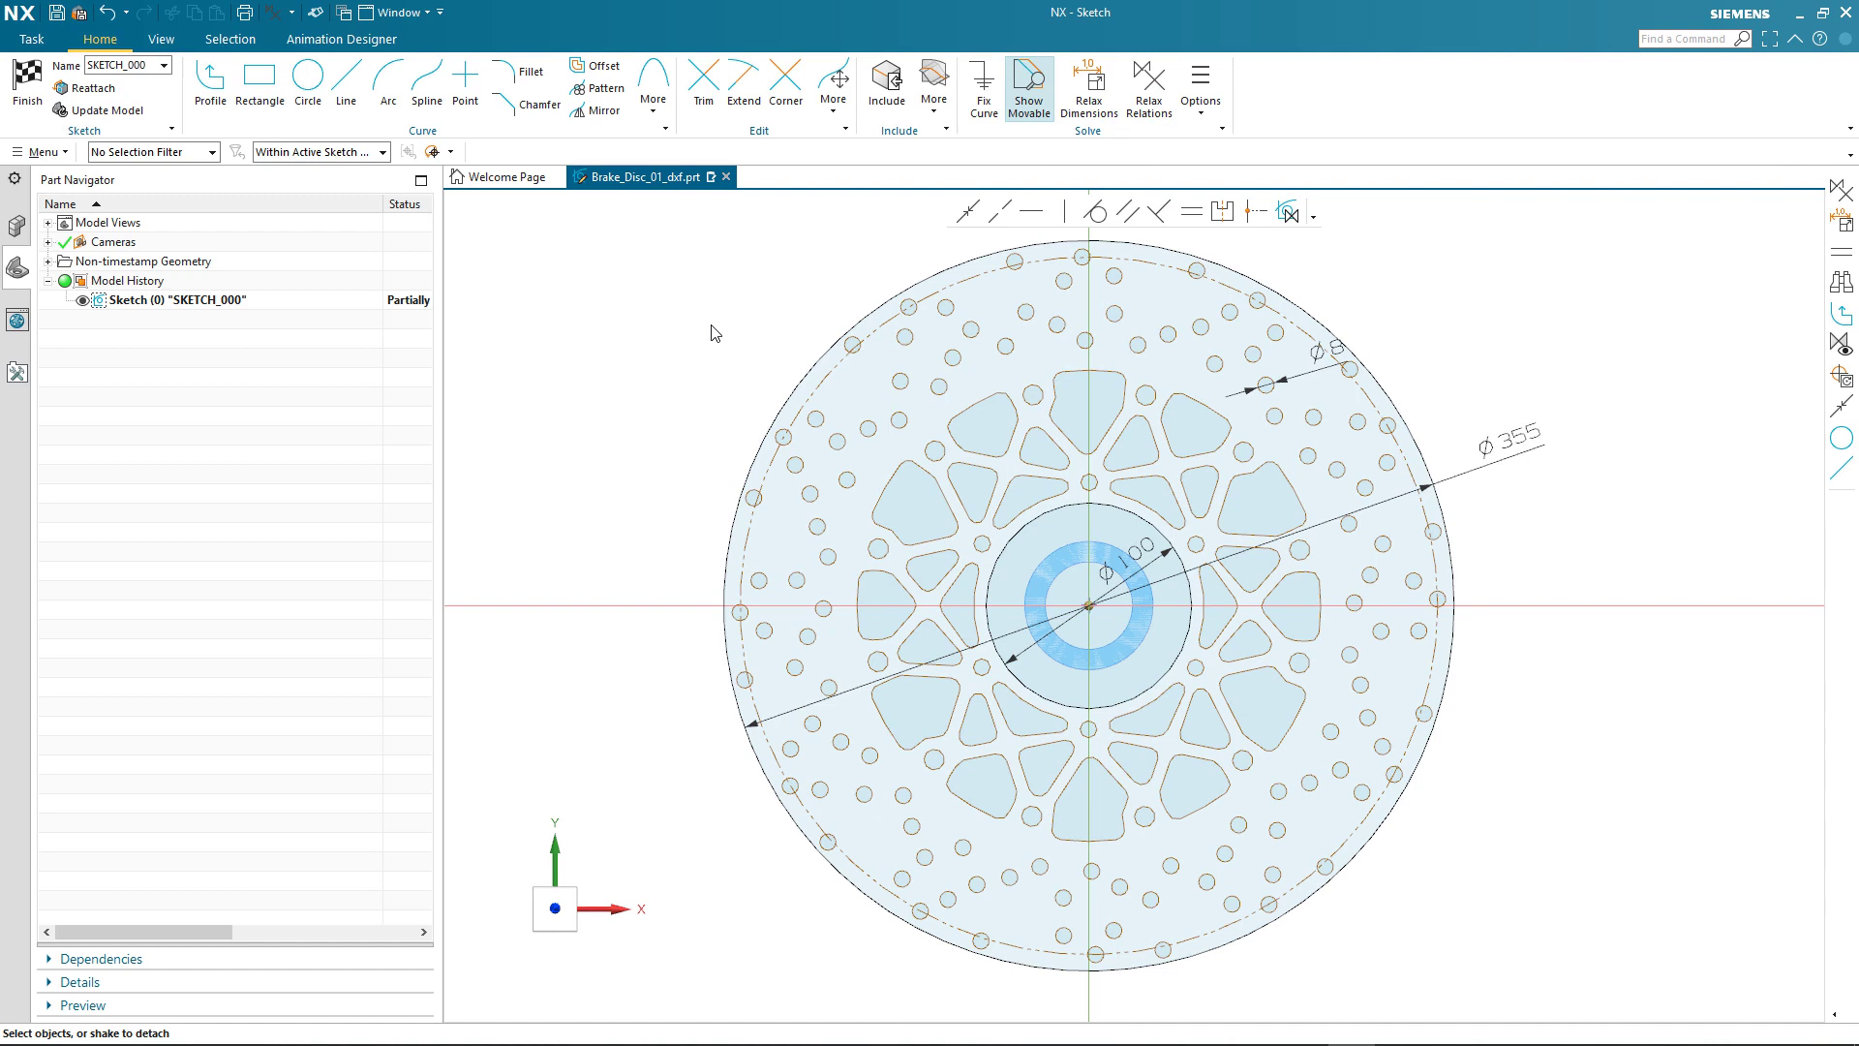
key("ctrl+q")
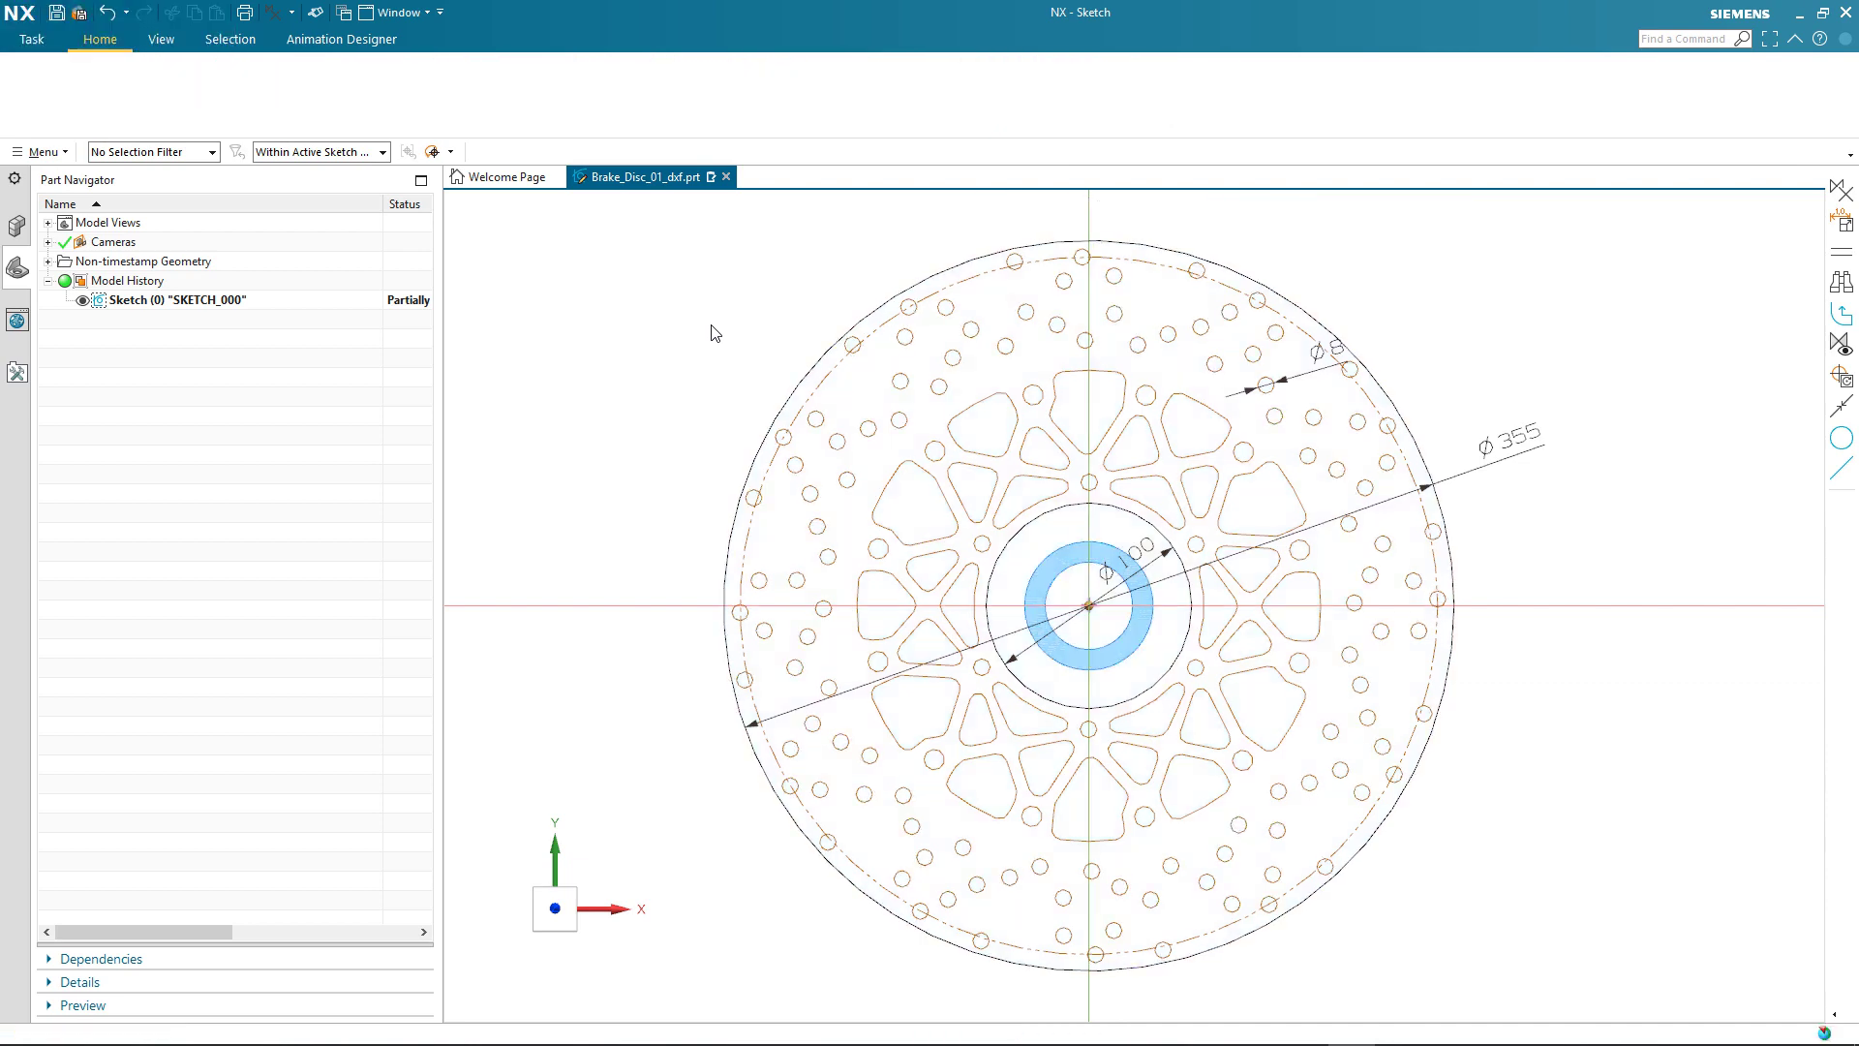